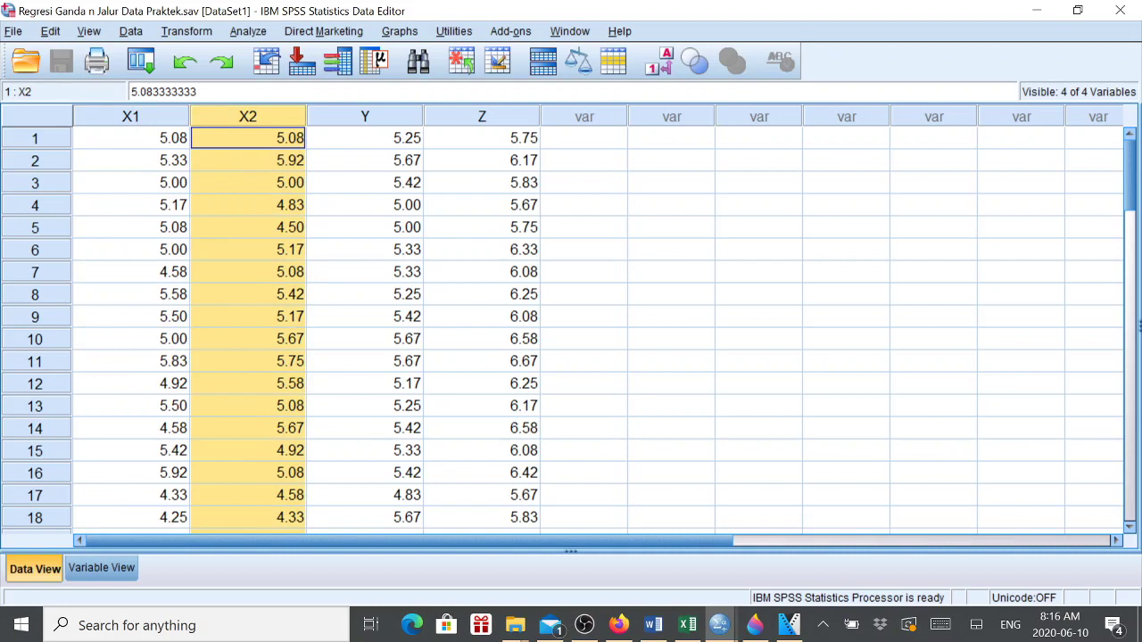
pyautogui.click(365, 138)
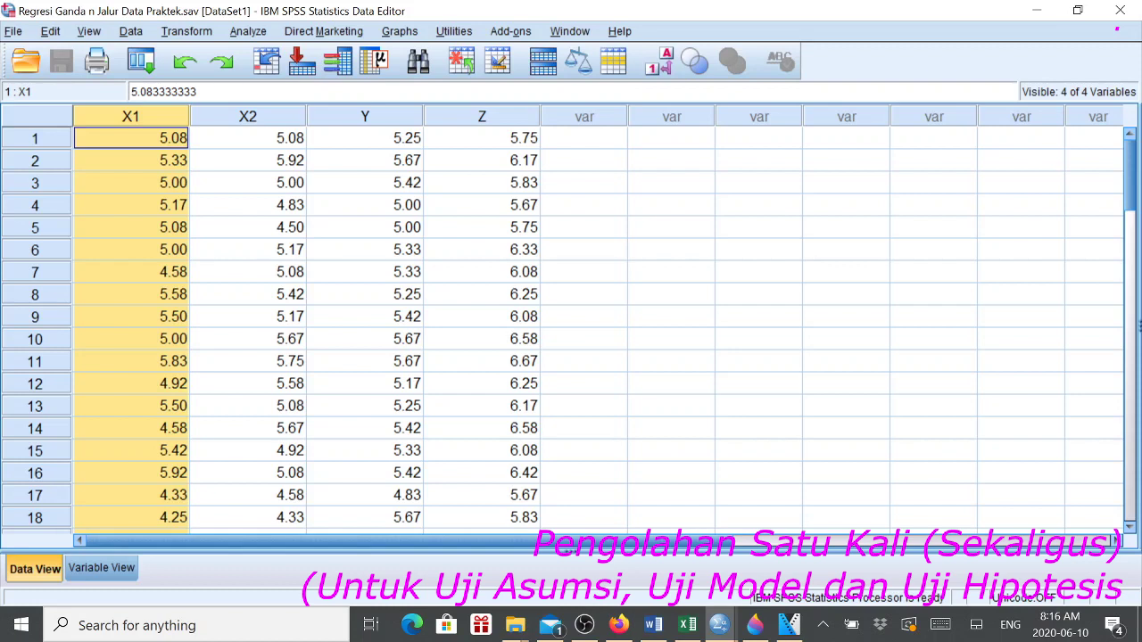
pyautogui.click(247, 117)
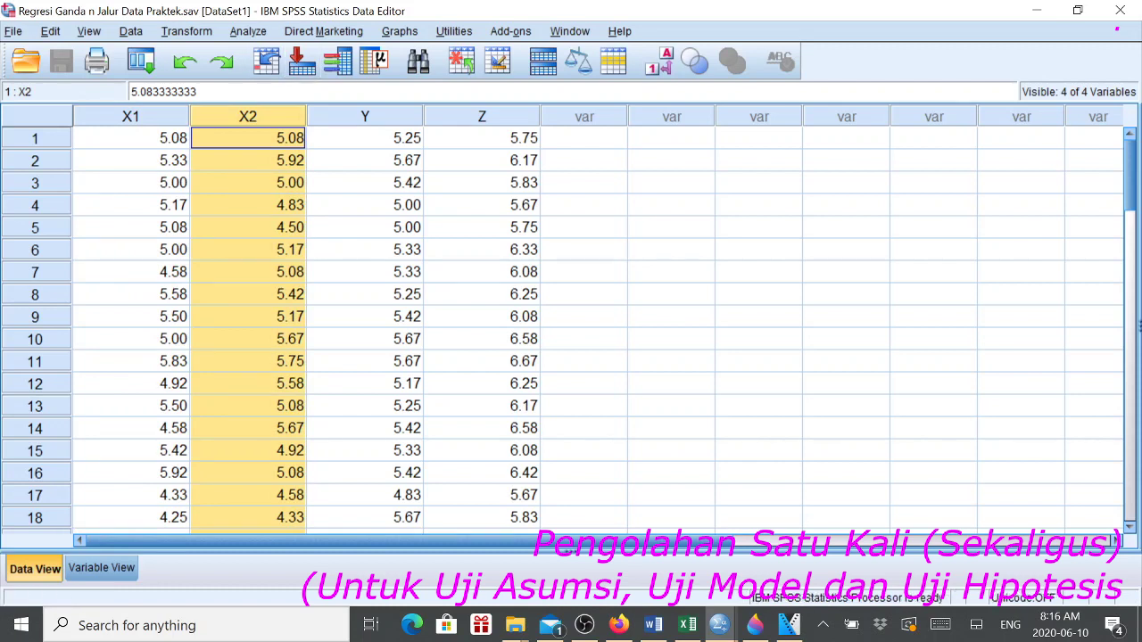
# Step: Set up a Linear Regression with Y as the dependent variable and X1 and X2 as the independent variables
pyautogui.hotkey('alt', 'a')
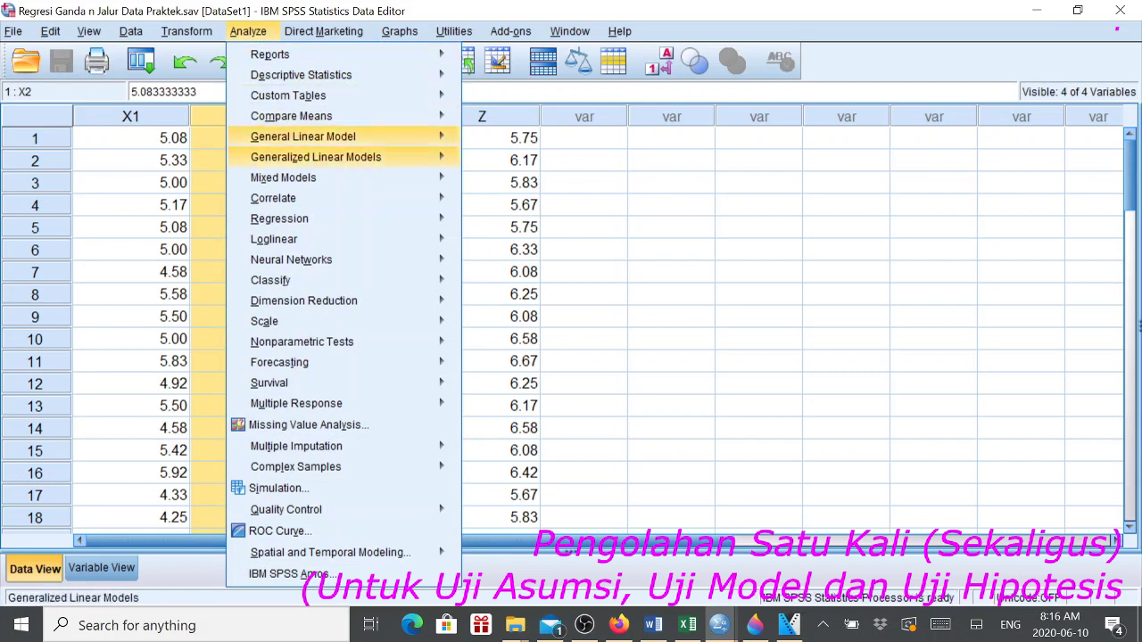
pyautogui.moveTo(279, 219)
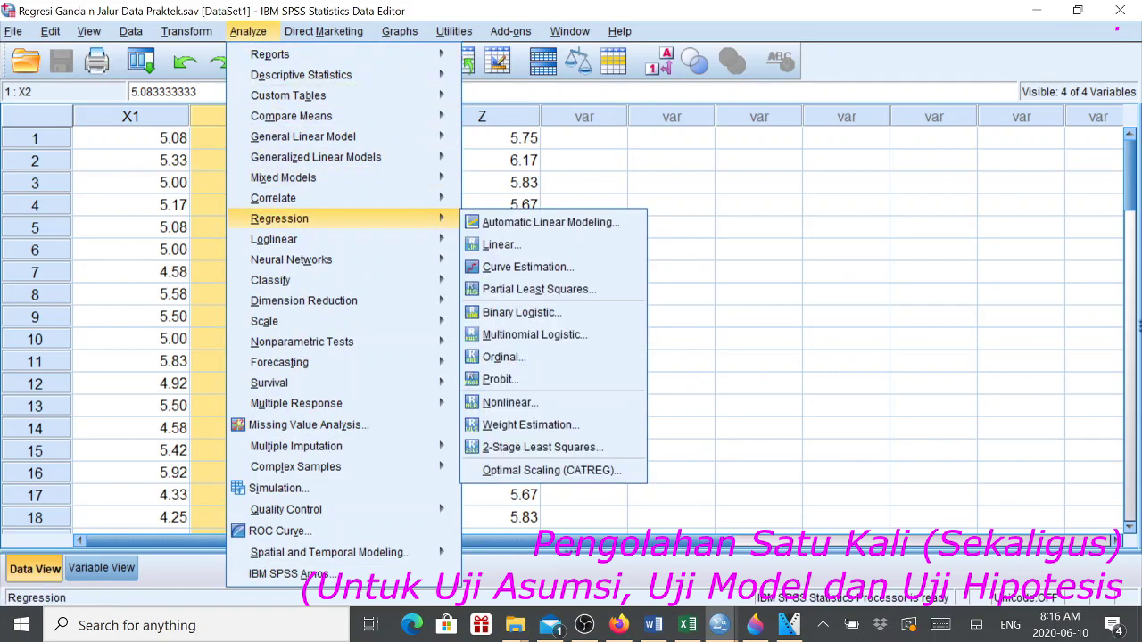
pyautogui.press('Right')
pyautogui.press('Down')
pyautogui.press('Return')
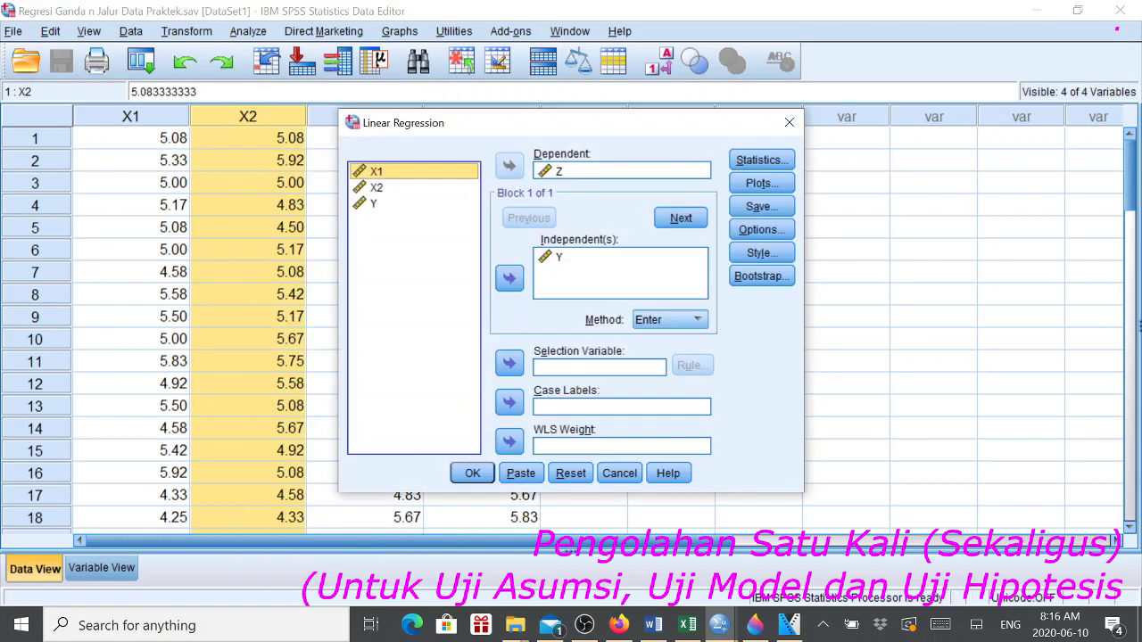
pyautogui.click(373, 203)
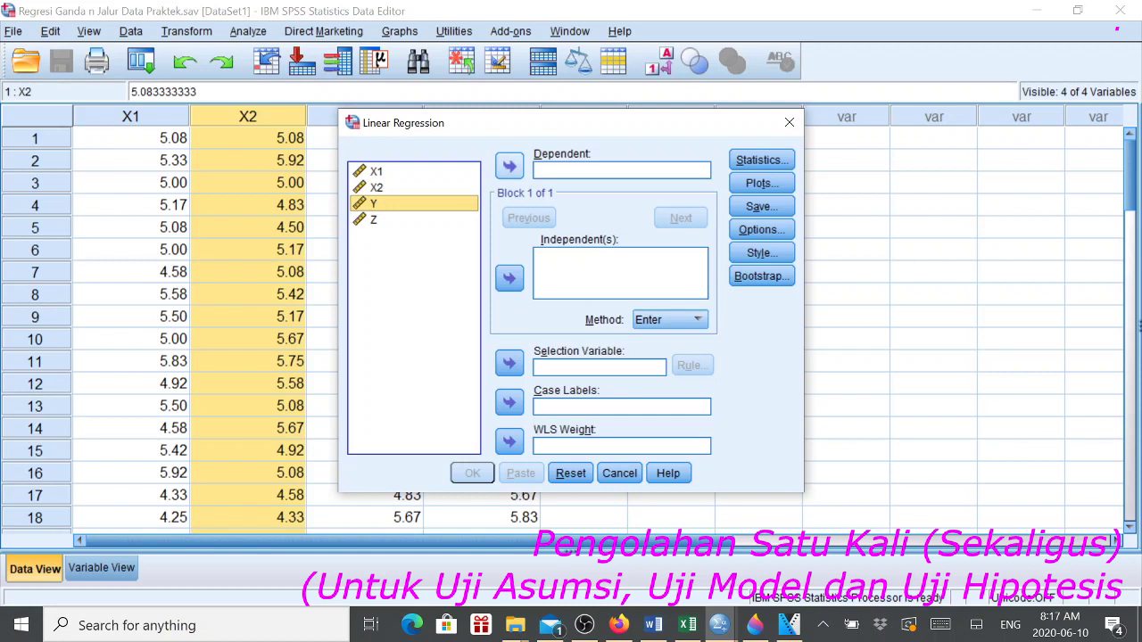
pyautogui.click(509, 166)
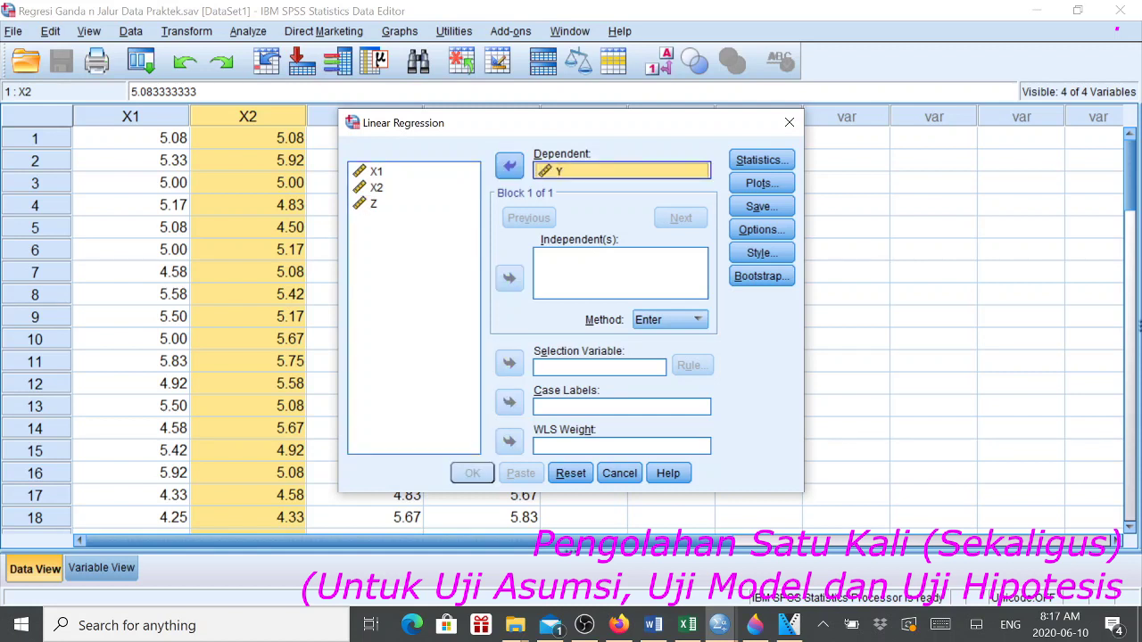
pyautogui.click(376, 171)
pyautogui.keyDown('shift'); pyautogui.click(376, 188); pyautogui.keyUp('shift')
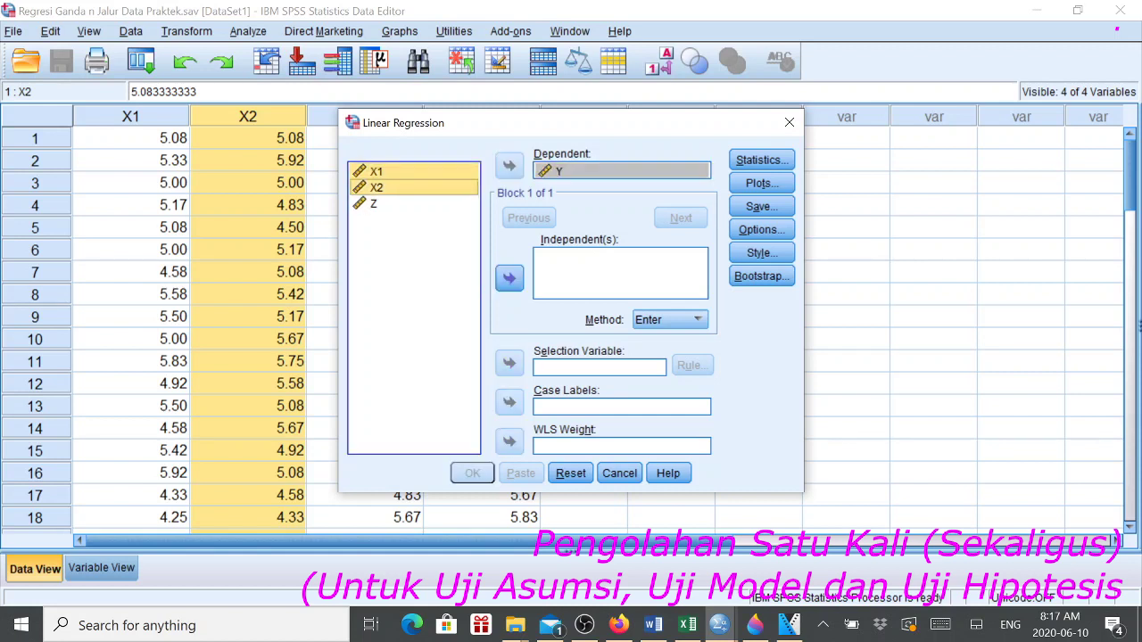
pyautogui.click(509, 278)
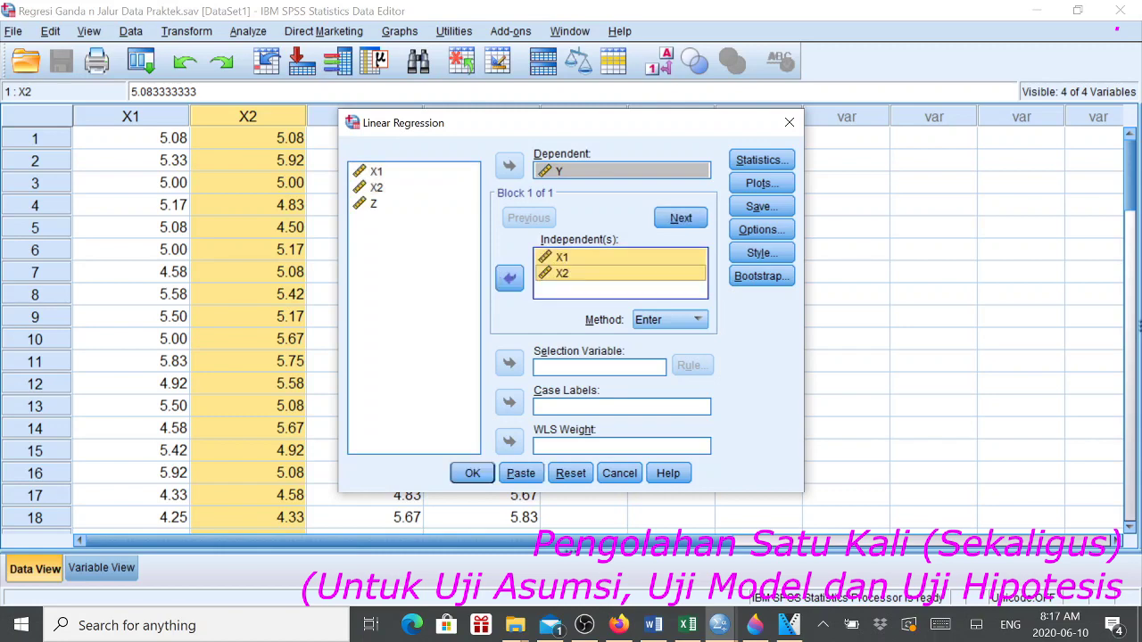
# Step: Add Collinearity diagnostics and the Durbin-Watson residual test to the regression statistics
pyautogui.click(761, 160)
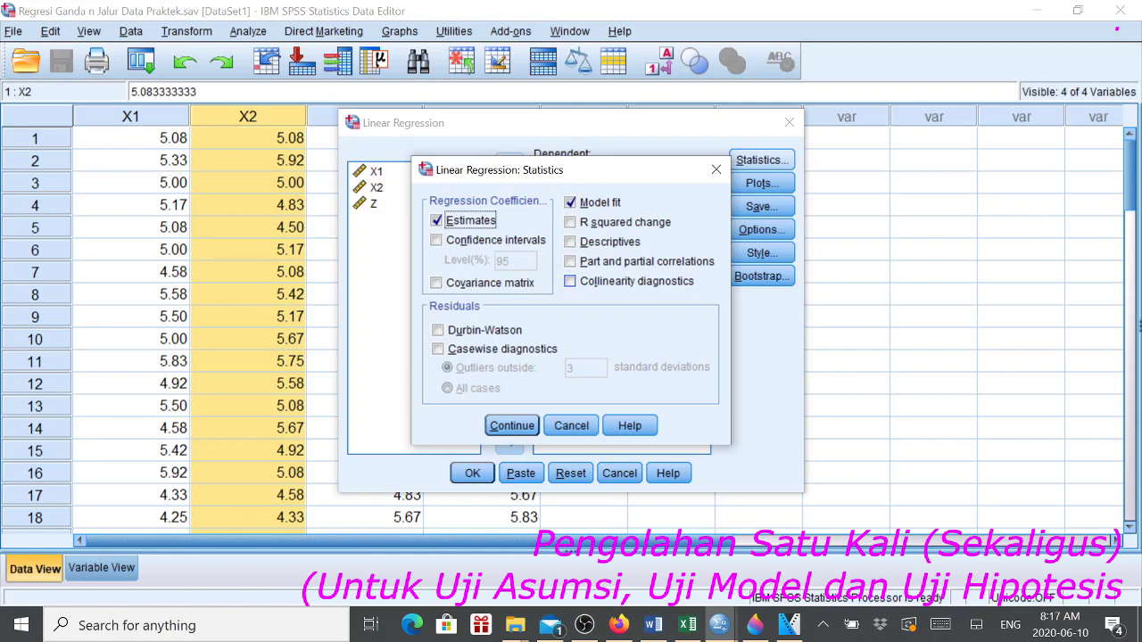
pyautogui.click(570, 281)
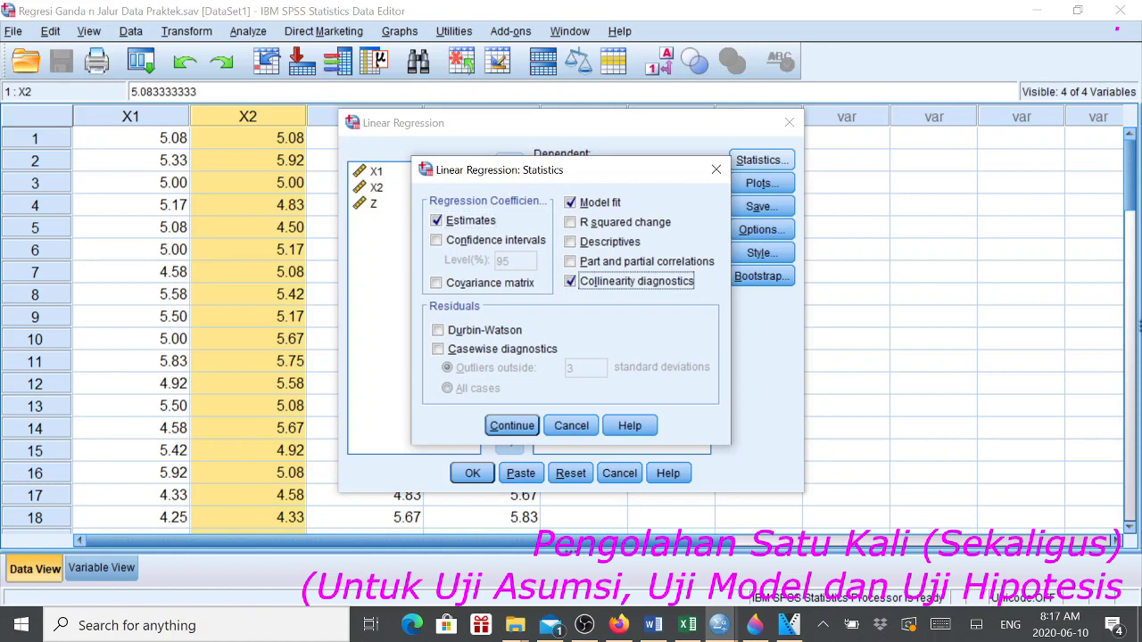
pyautogui.click(438, 331)
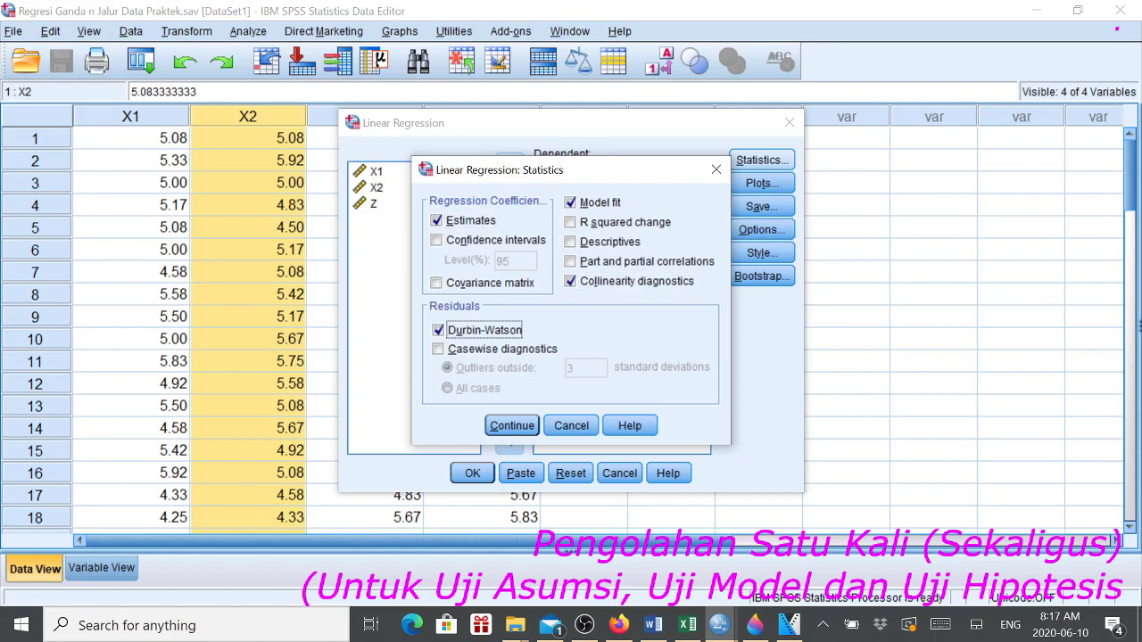
pyautogui.click(511, 426)
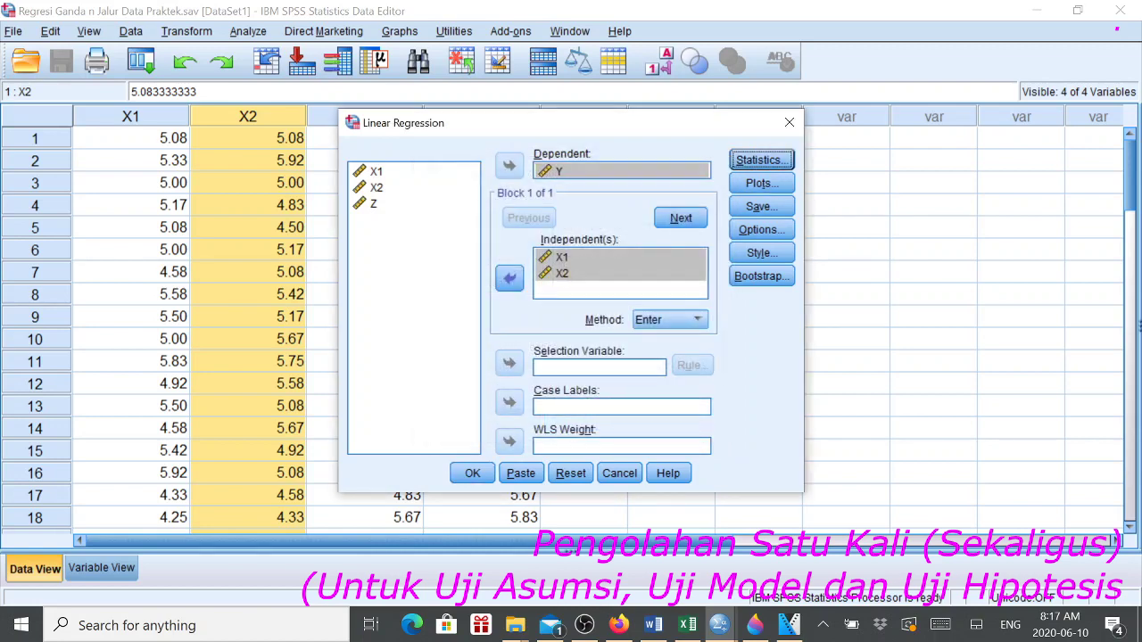
# Step: Configure a residual scatterplot with *SRESID on Y and *ZPRED on X, keeping the histogram and normal probability plot enabled
pyautogui.click(761, 183)
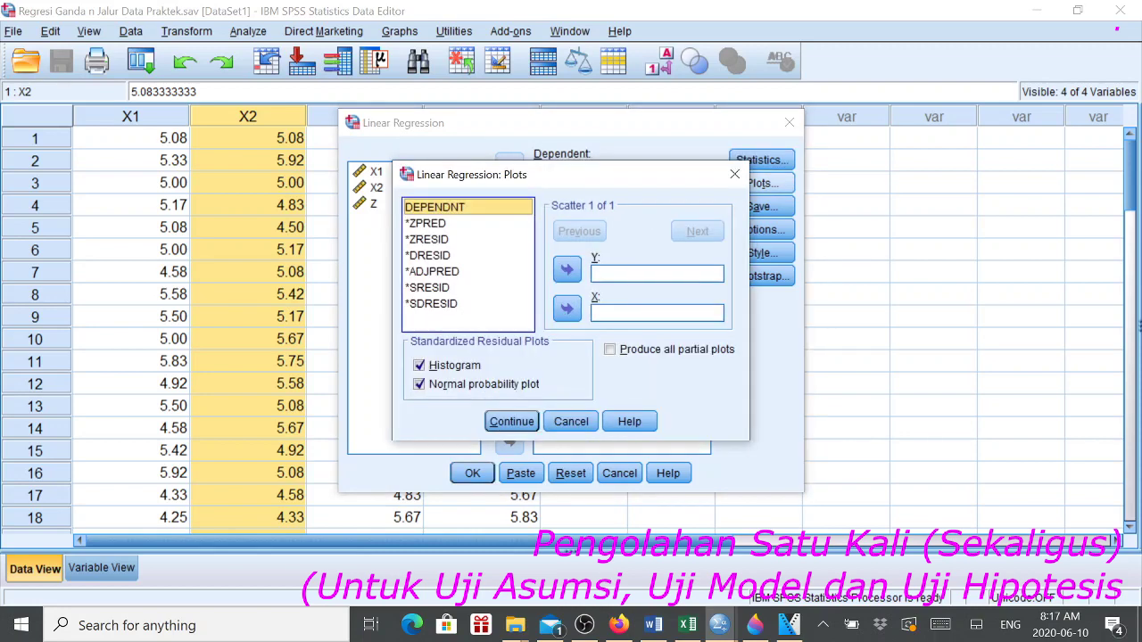
pyautogui.click(451, 365)
pyautogui.press('space')
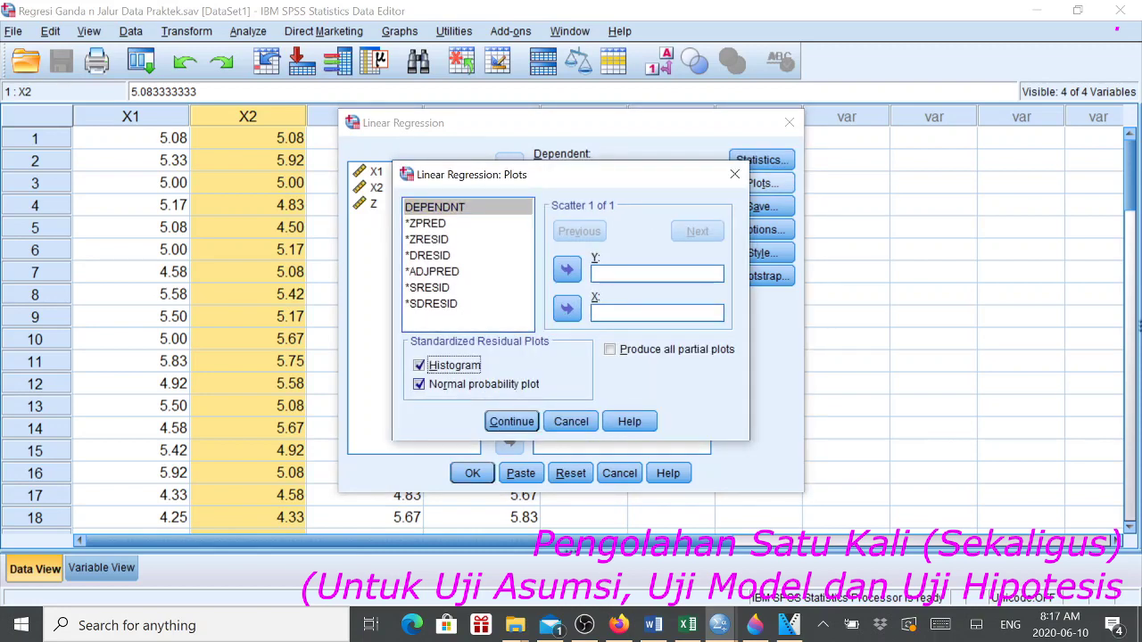
pyautogui.press('Tab')
pyautogui.press('space')
pyautogui.press('space')
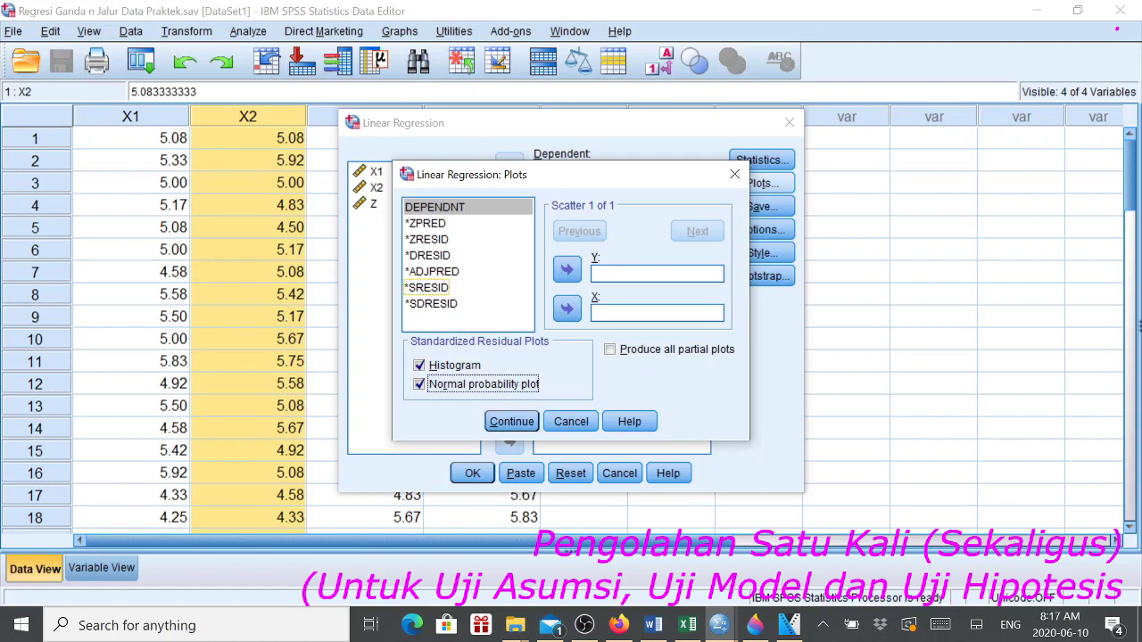
pyautogui.click(428, 287)
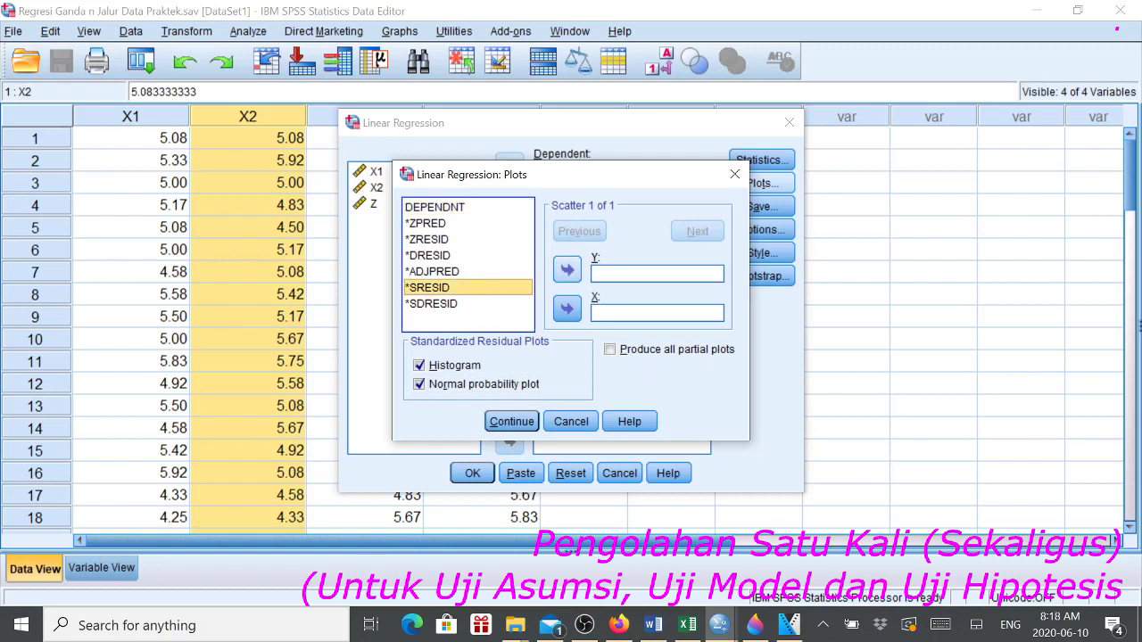
pyautogui.click(567, 269)
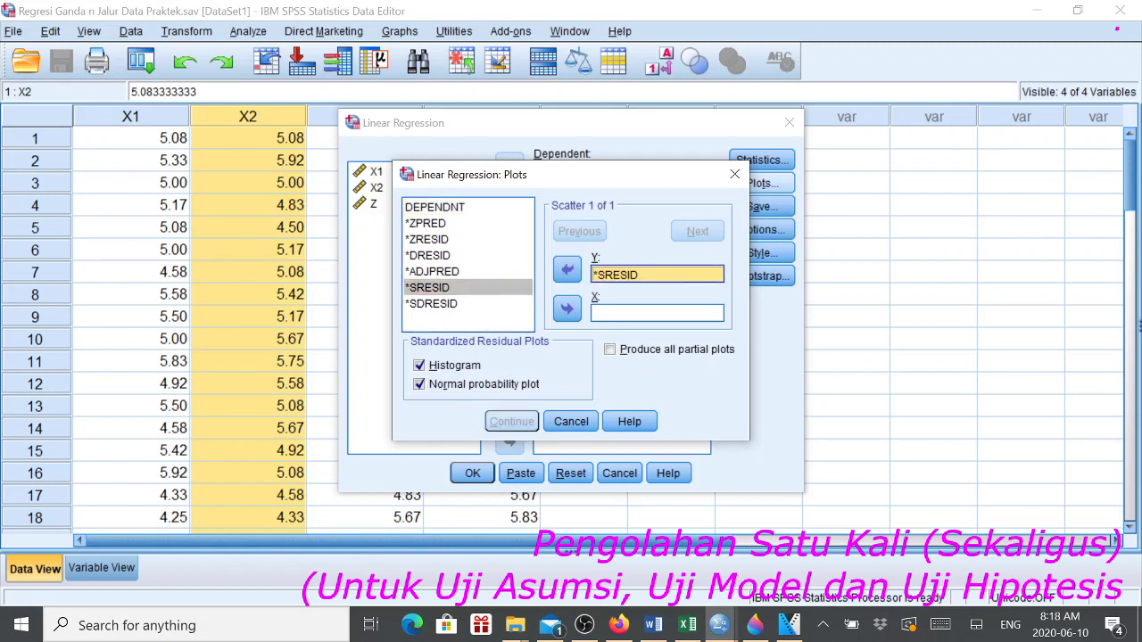
pyautogui.click(437, 223)
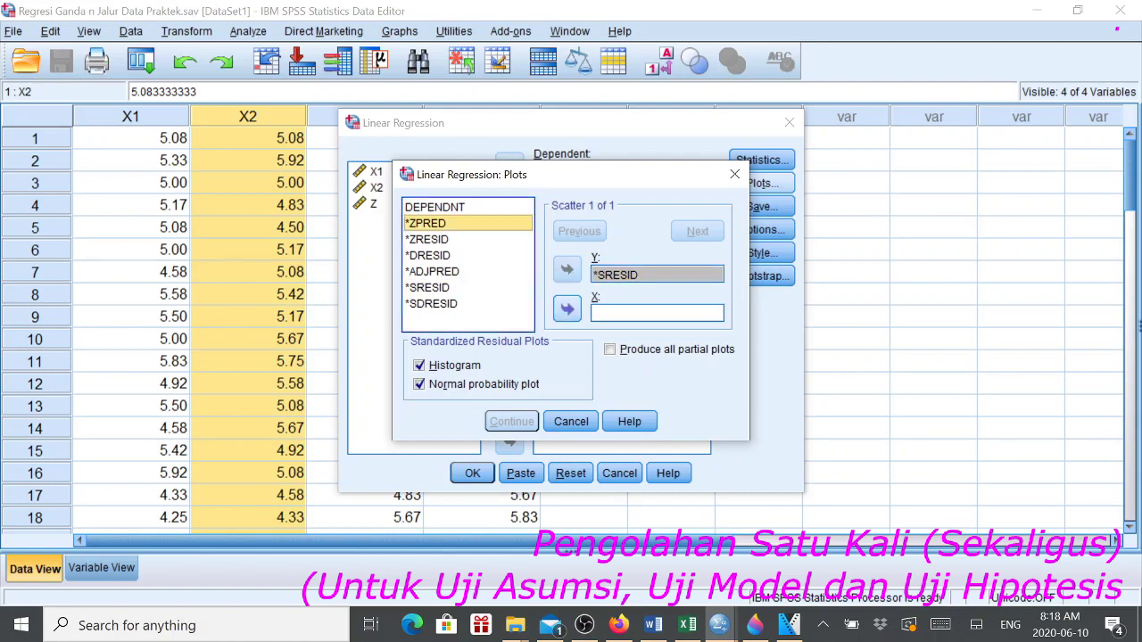
pyautogui.click(566, 309)
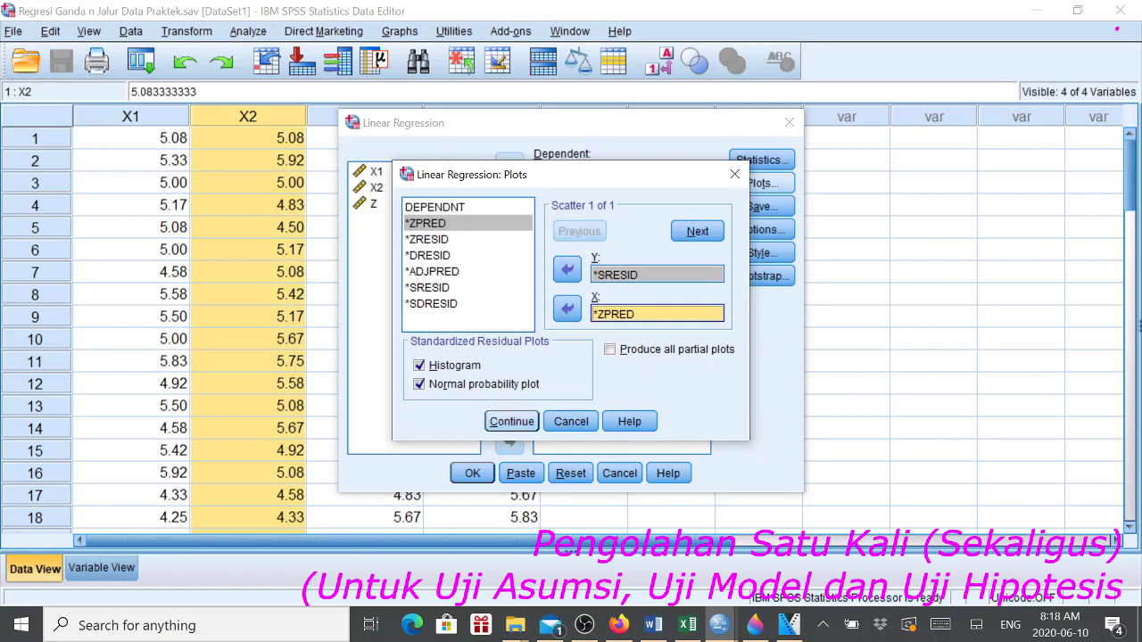
pyautogui.press('Return')
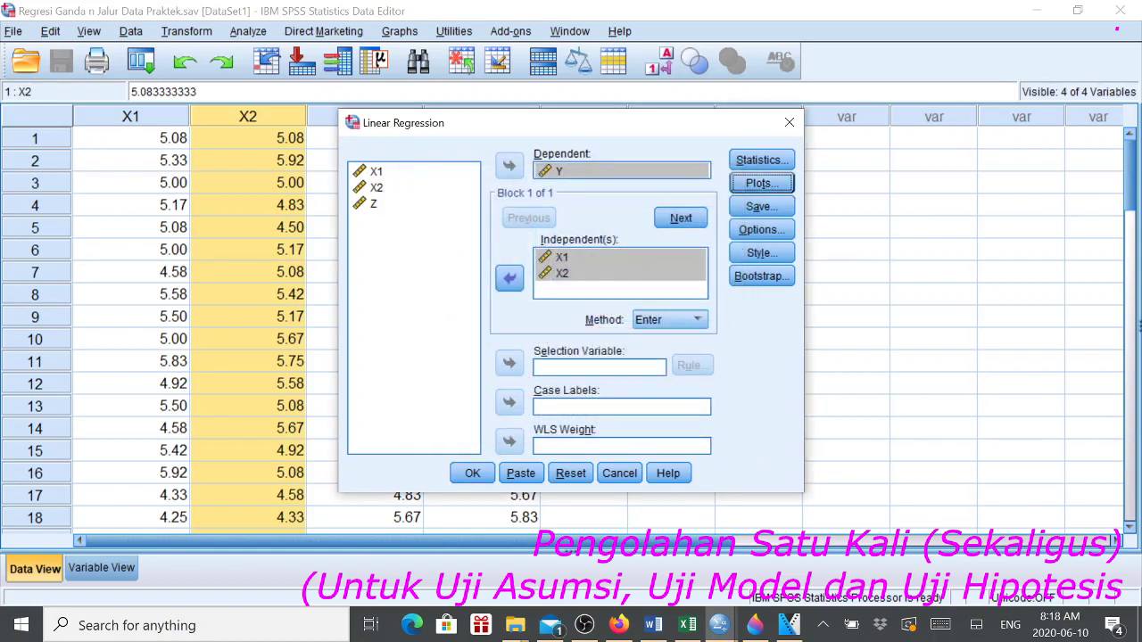
# Step: Run the regression and review its output tables and residual charts
pyautogui.click(472, 473)
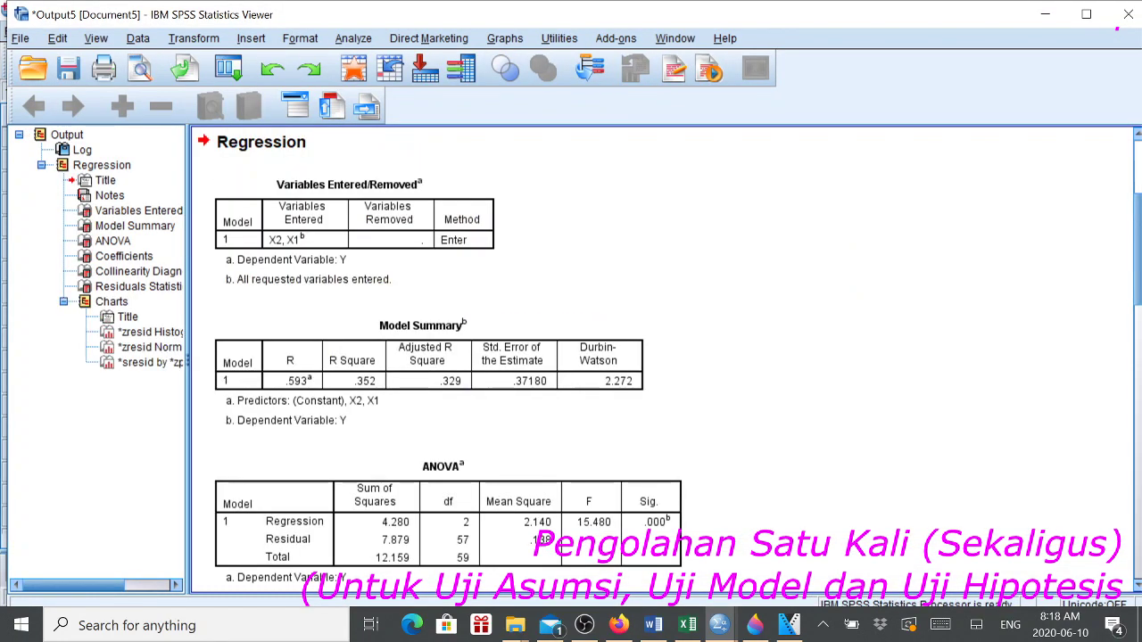
pyautogui.scroll(-7, 749, 312)
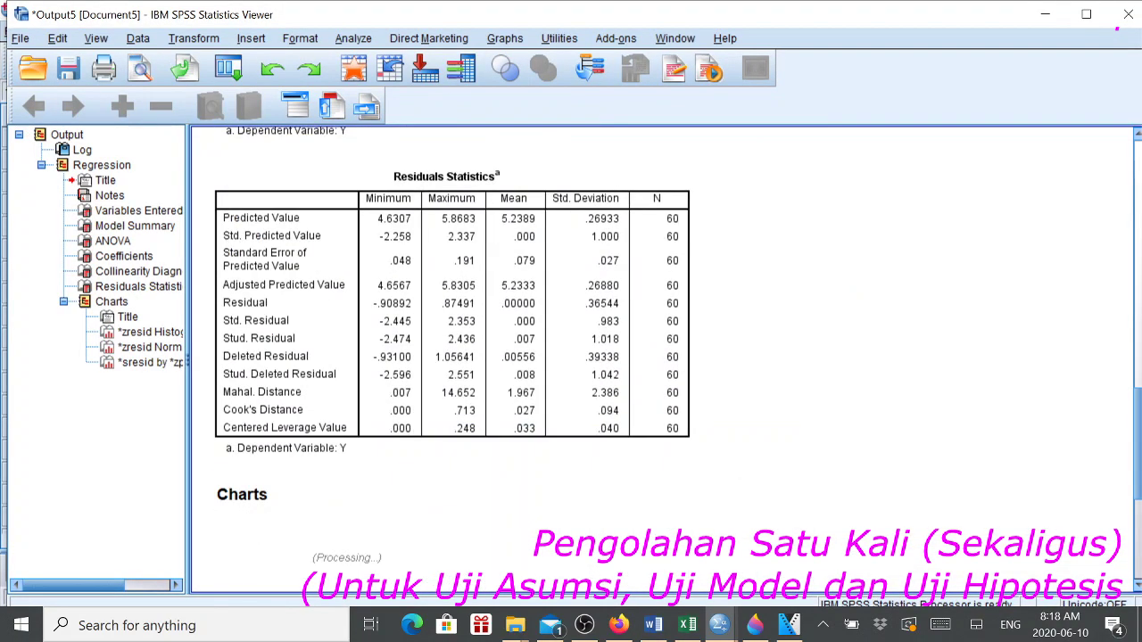
pyautogui.scroll(-8, 763, 406)
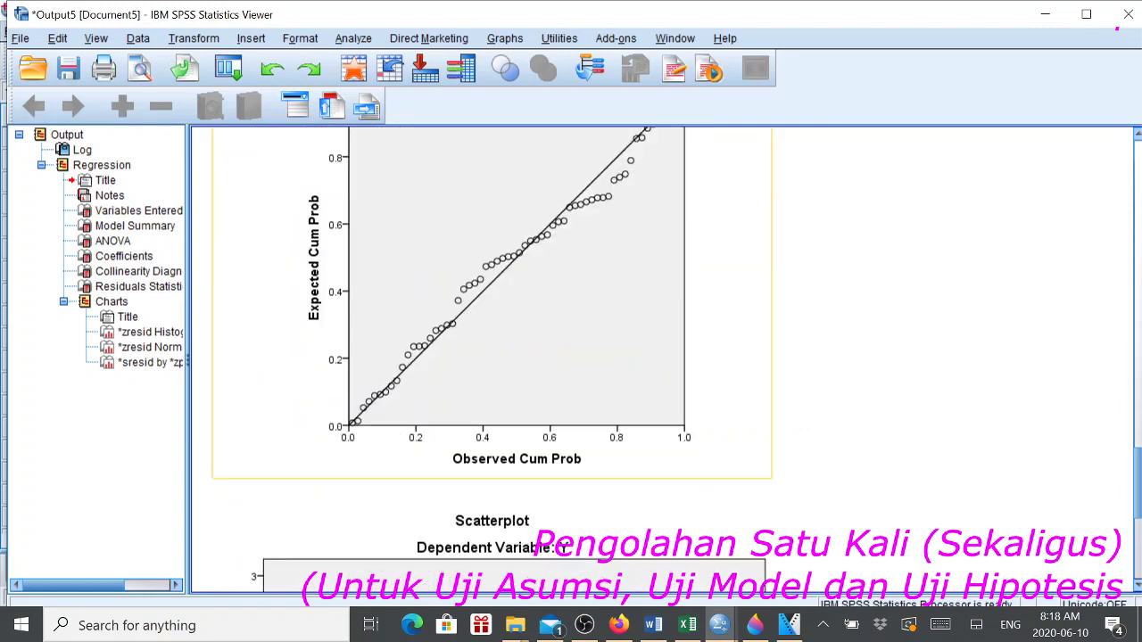
pyautogui.scroll(10, 763, 406)
pyautogui.scroll(3, 763, 406)
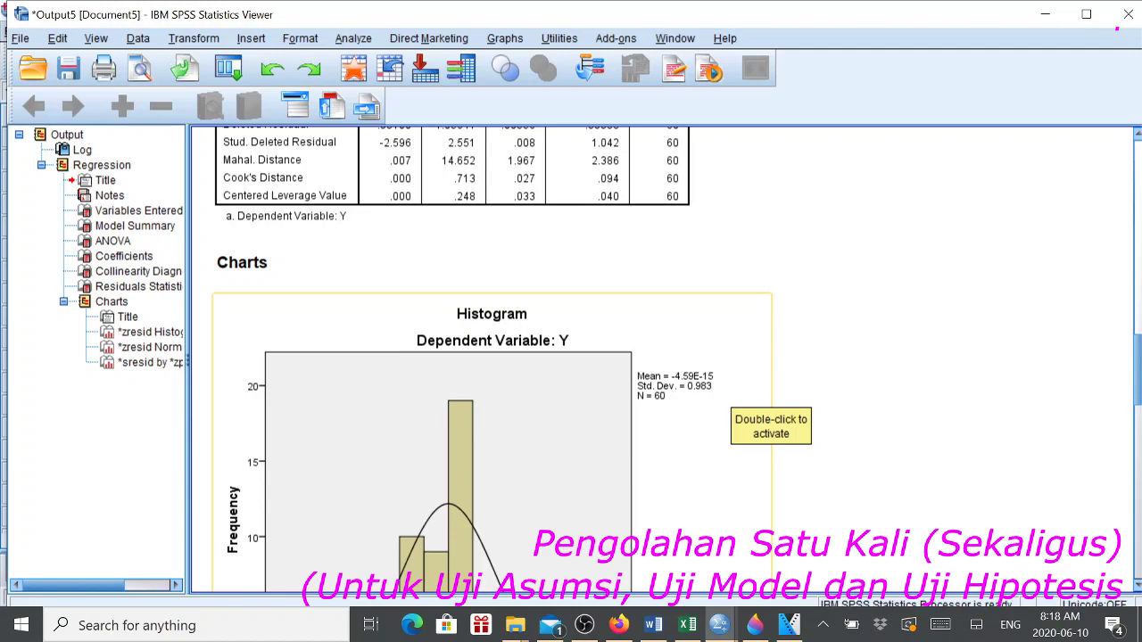
pyautogui.scroll(15, 763, 406)
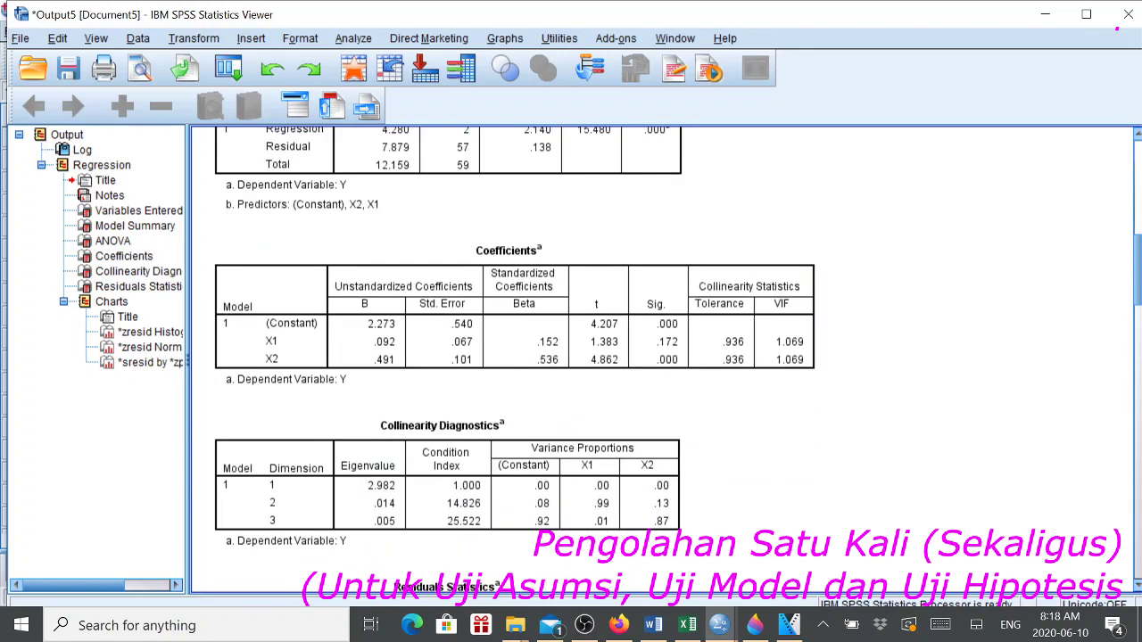
pyautogui.scroll(5, 669, 361)
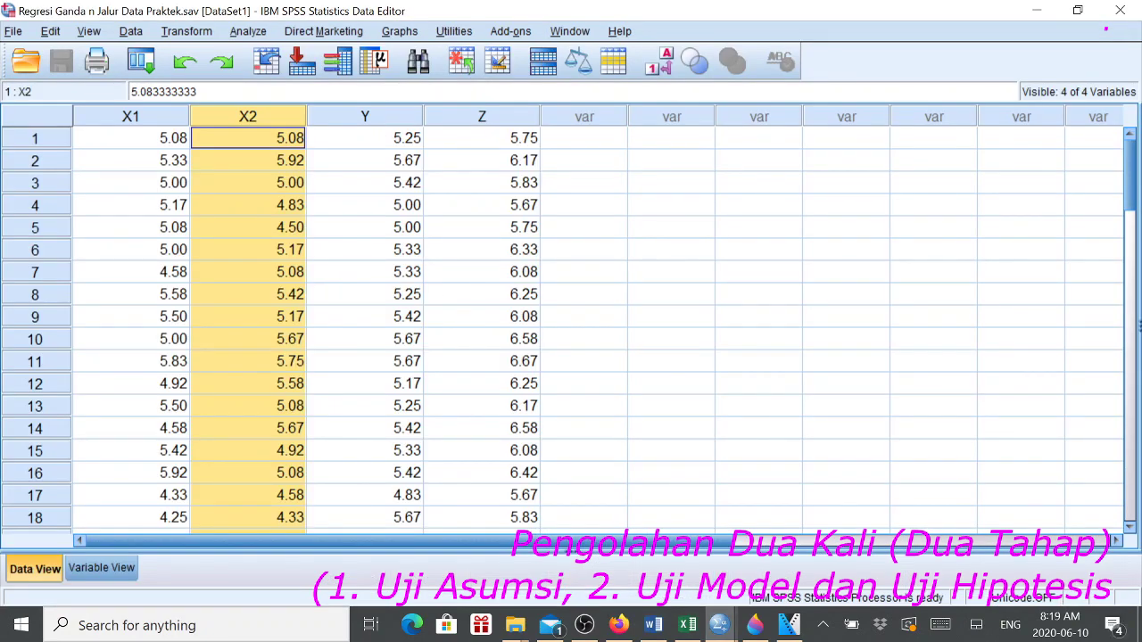
# Step: Set up a second Linear Regression for two-stage processing, with Y as dependent and X1 and X2 as independents
pyautogui.click(248, 32)
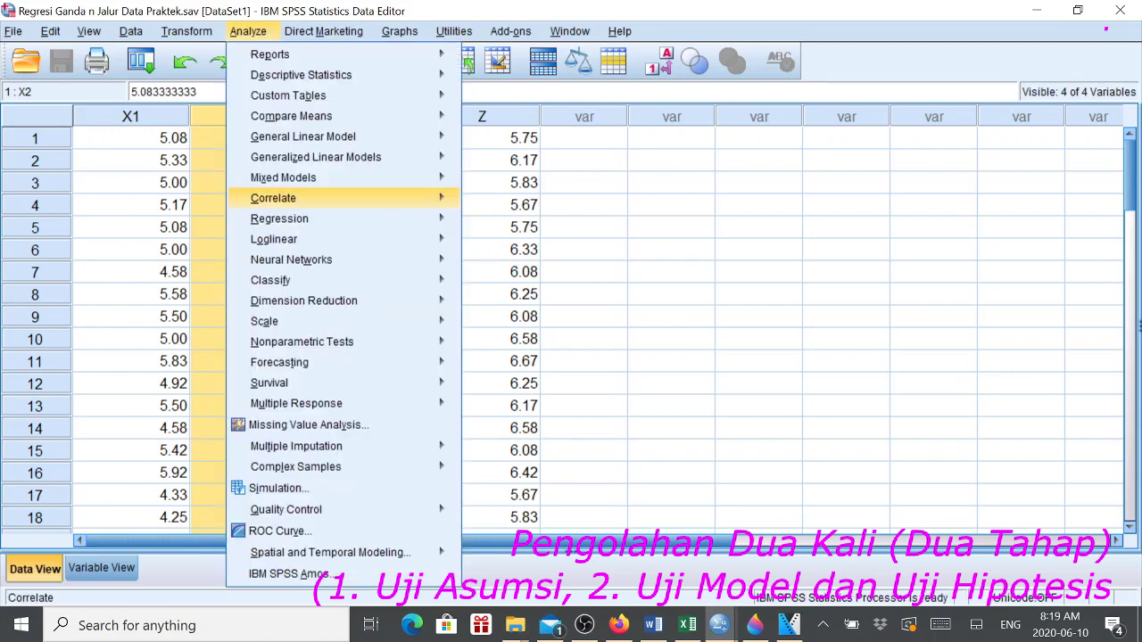
pyautogui.moveTo(280, 218)
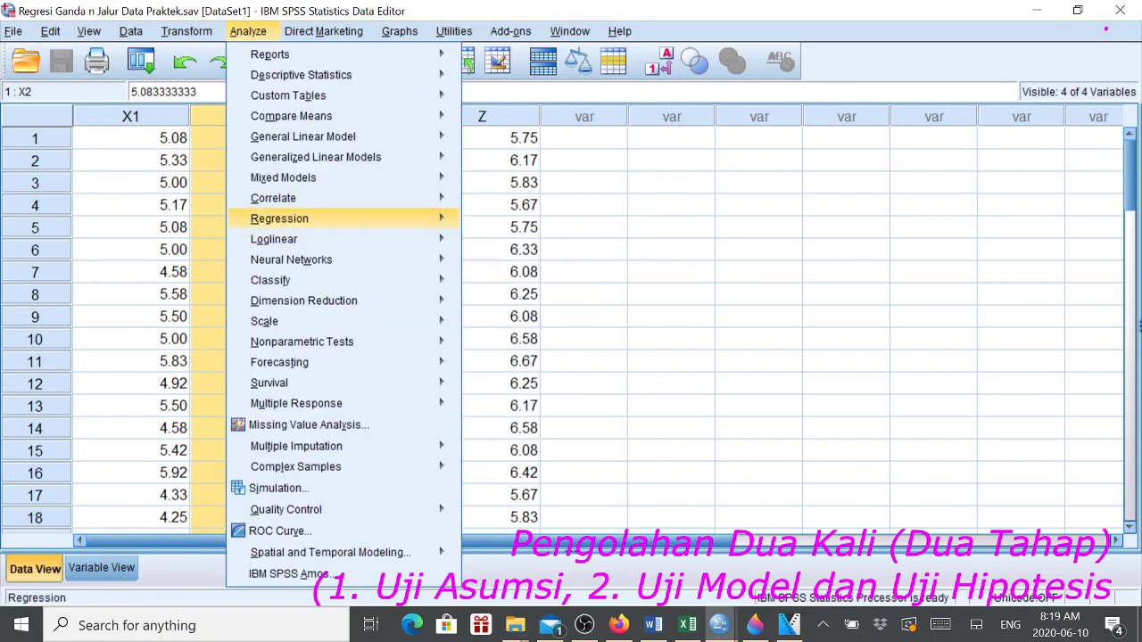
pyautogui.click(500, 244)
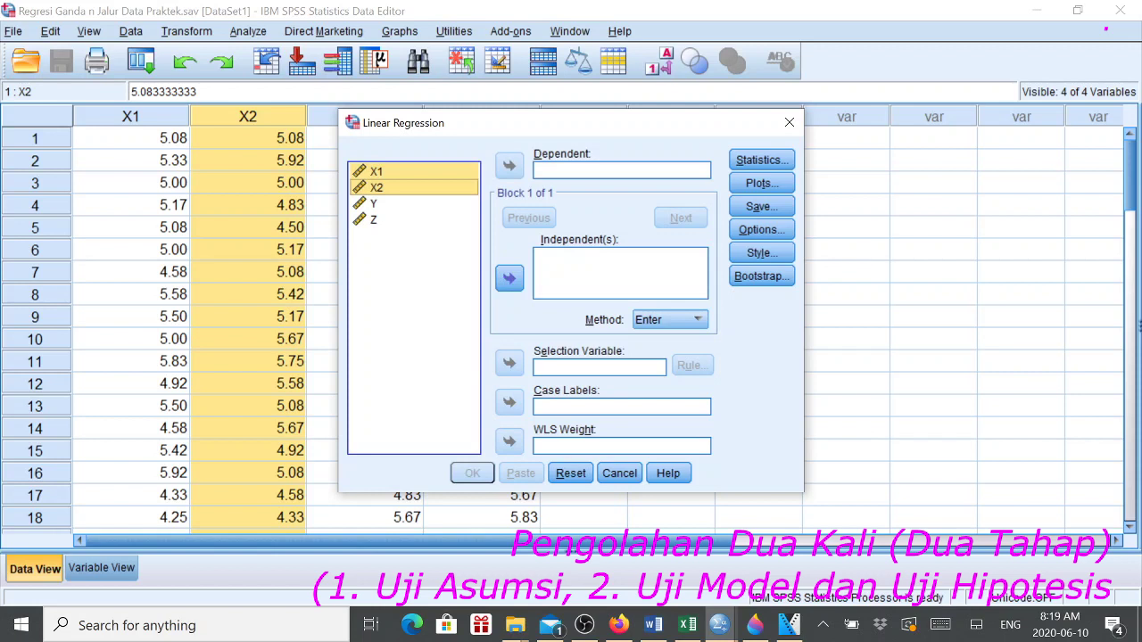
pyautogui.click(375, 204)
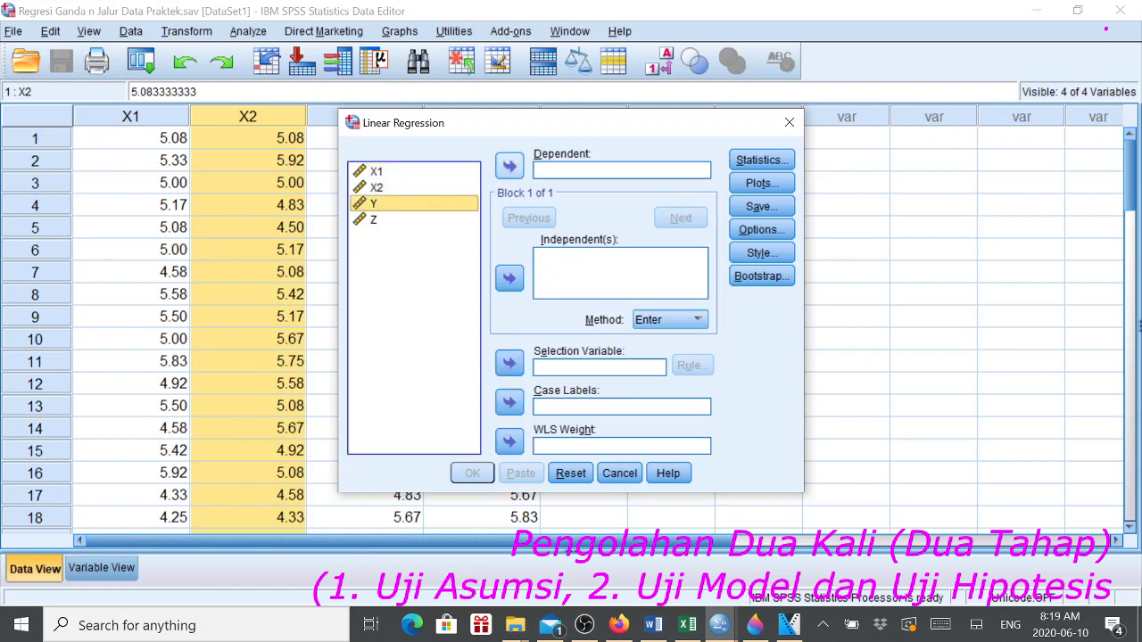
pyautogui.click(509, 166)
pyautogui.click(377, 172)
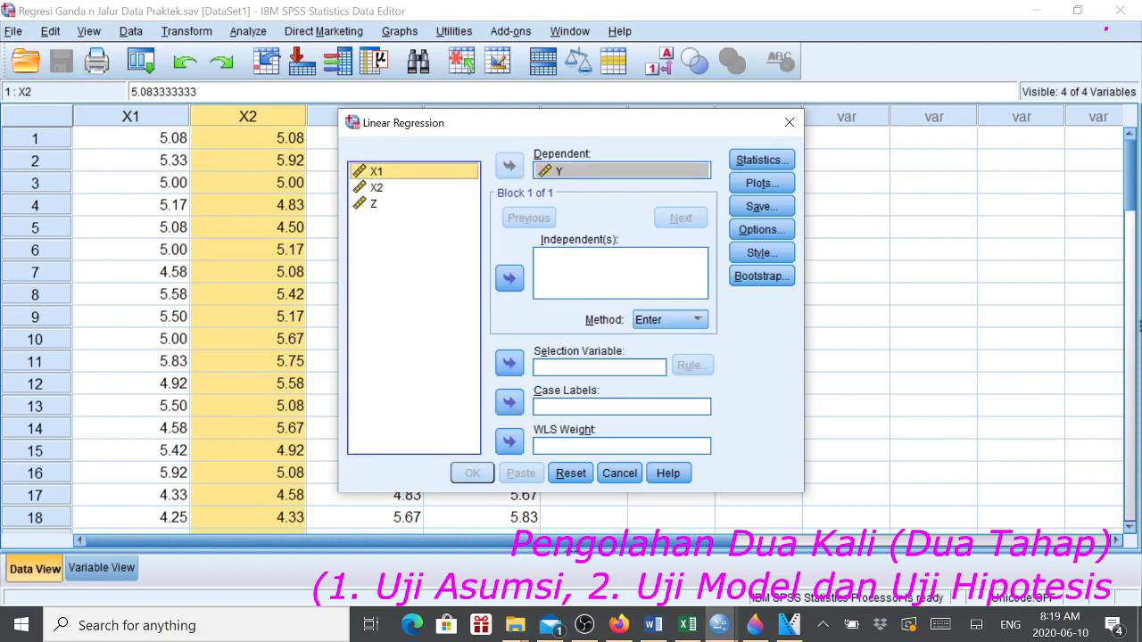
pyautogui.keyDown('shift'); pyautogui.click(376, 187); pyautogui.keyUp('shift')
pyautogui.click(509, 278)
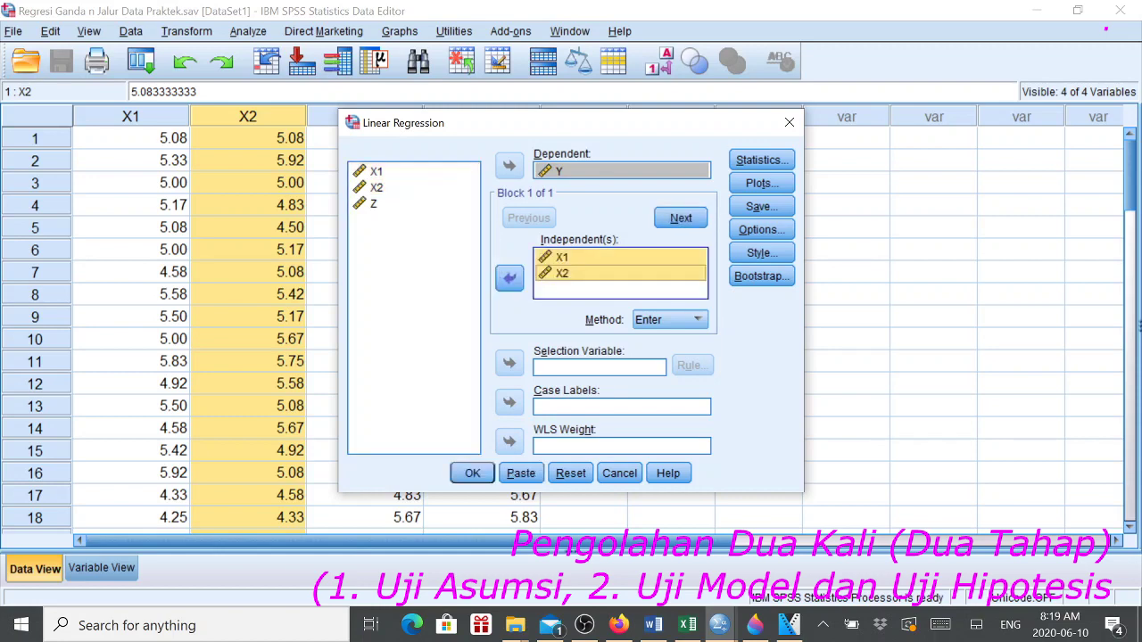
# Step: Turn off Estimates and Model fit in the regression statistics, leaving only Collinearity diagnostics and Durbin-Watson enabled
pyautogui.click(761, 160)
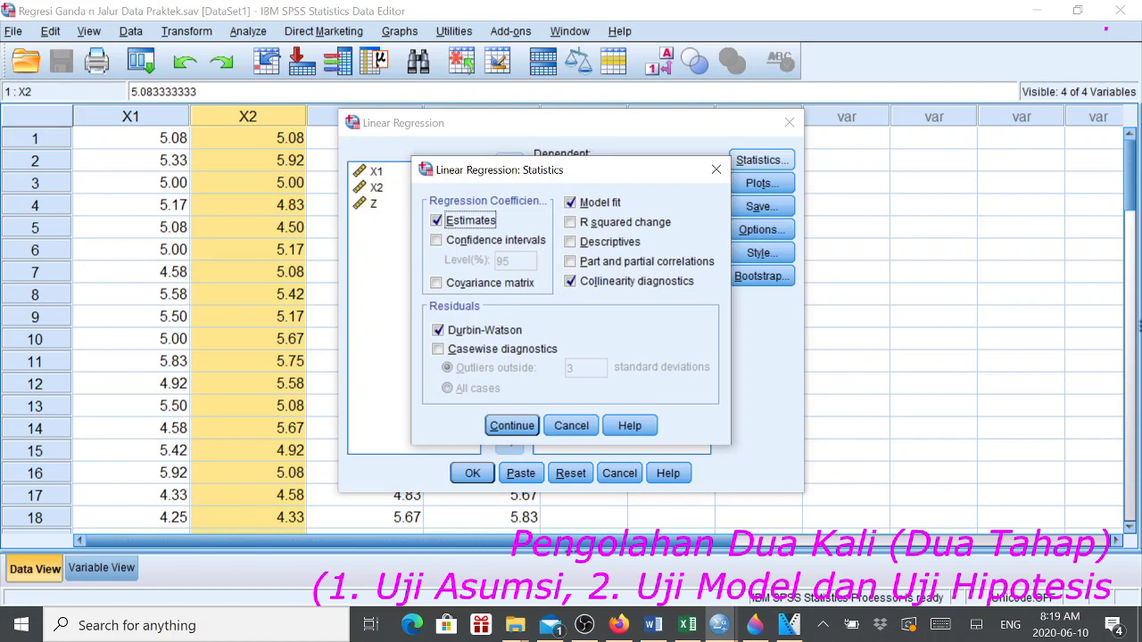
pyautogui.click(437, 220)
pyautogui.click(570, 202)
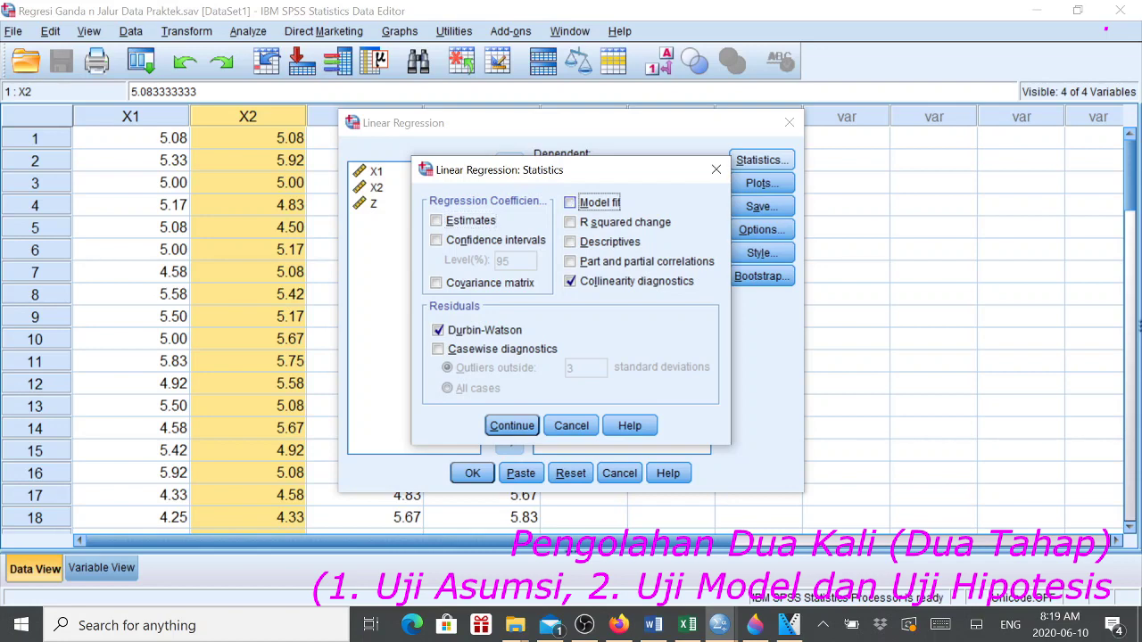
pyautogui.click(513, 425)
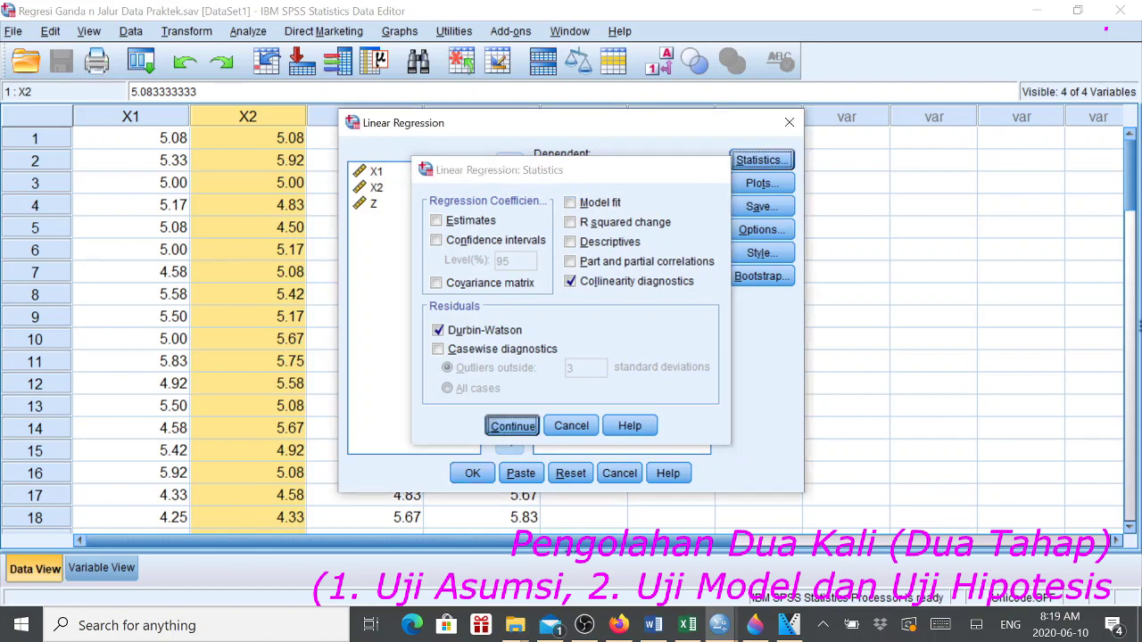
# Step: Keep the *SRESID against *ZPRED scatterplot, histogram and normal probability plot, and run the assumption-test regression
pyautogui.click(762, 183)
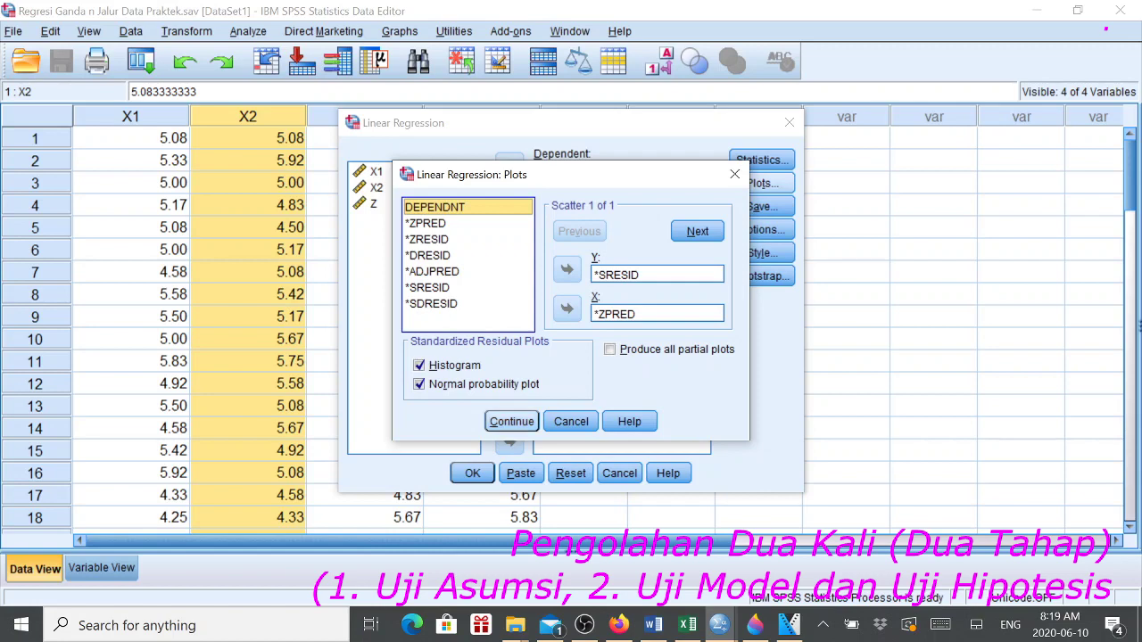
pyautogui.click(513, 421)
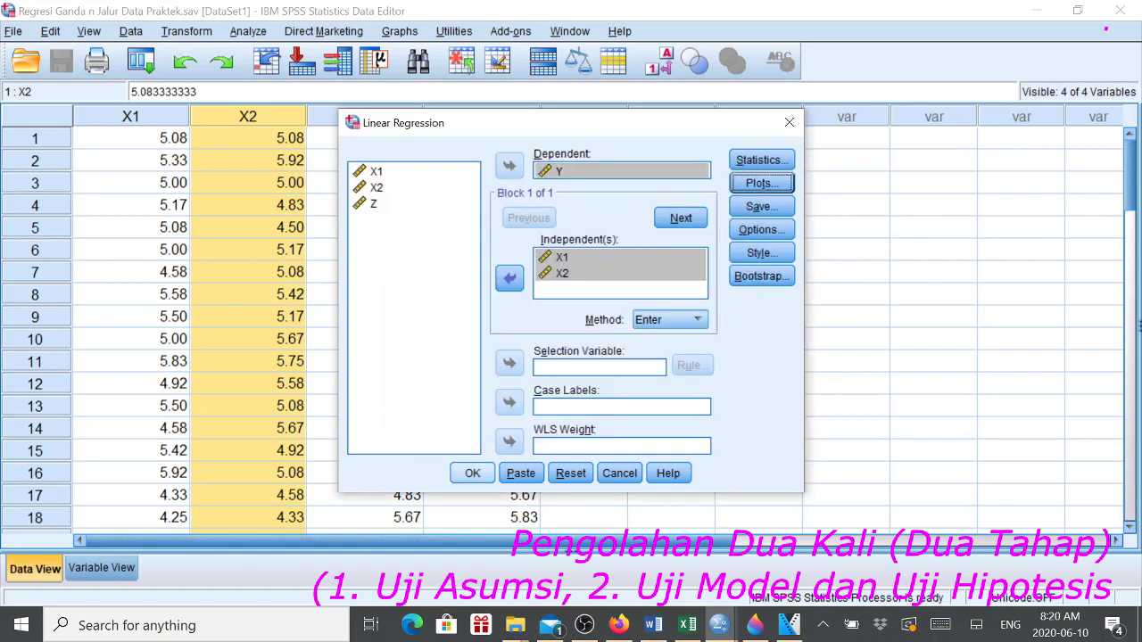
pyautogui.click(473, 472)
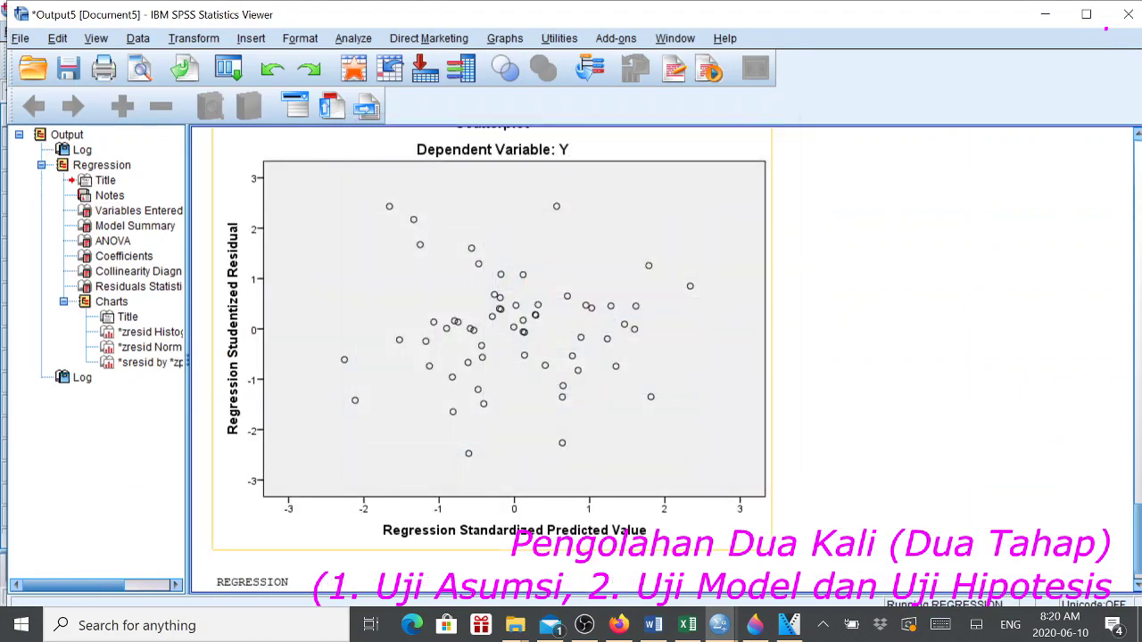
# Step: Compare the second regression's Model Summary and Coefficients tables with the first run's ANOVA, Coefficients and Model Summary tables
pyautogui.scroll(-3, 660, 357)
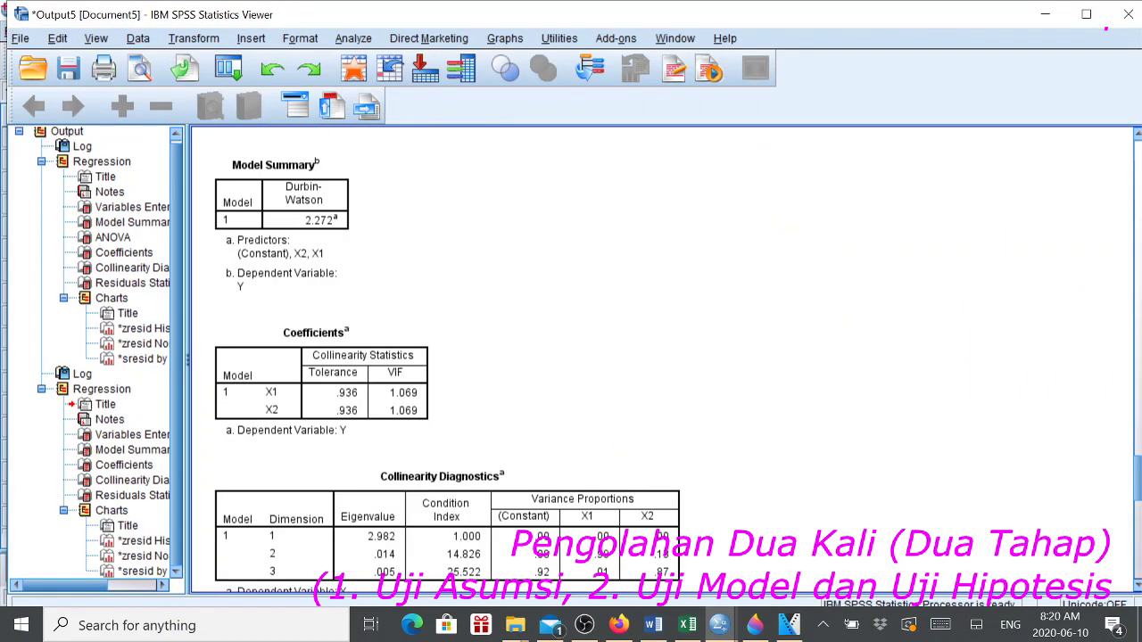
pyautogui.scroll(2, 660, 356)
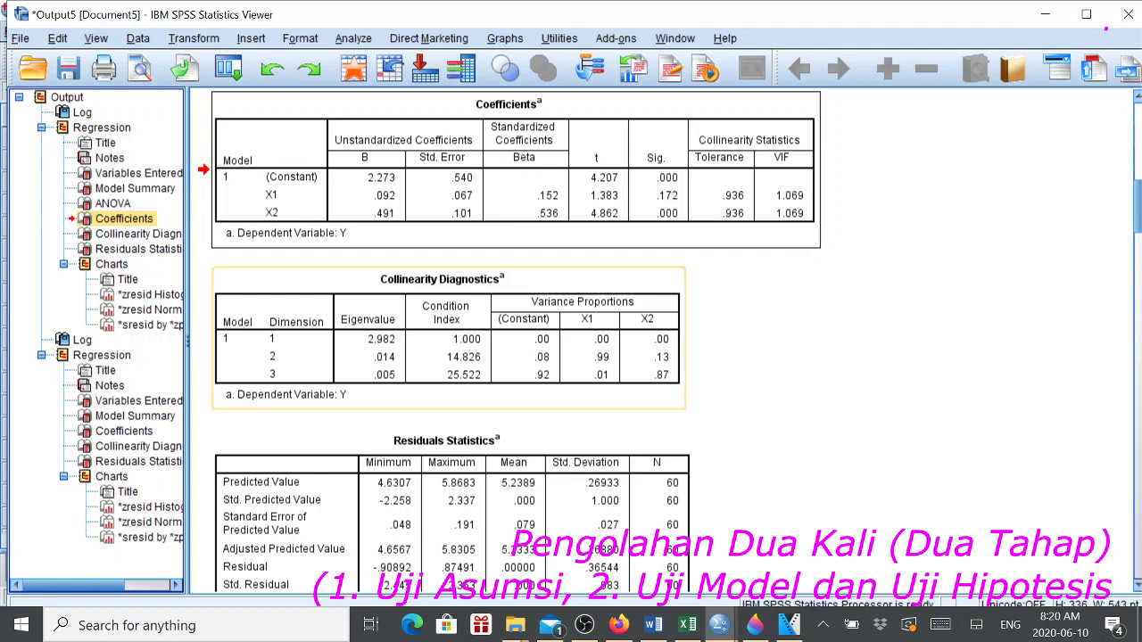
pyautogui.click(113, 204)
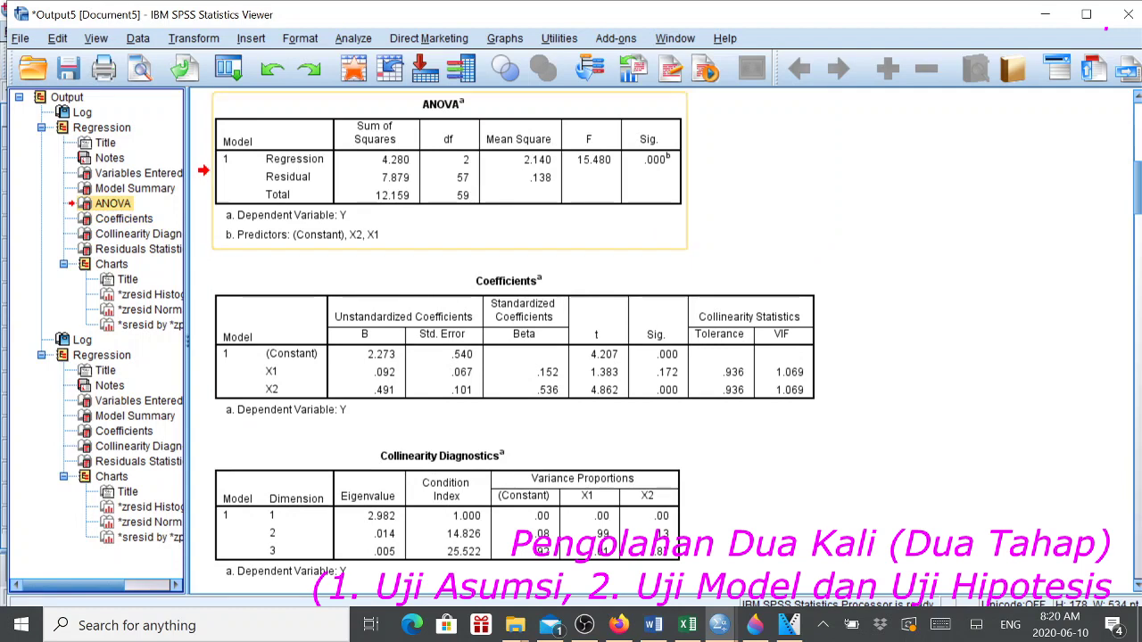
pyautogui.scroll(5, 624, 340)
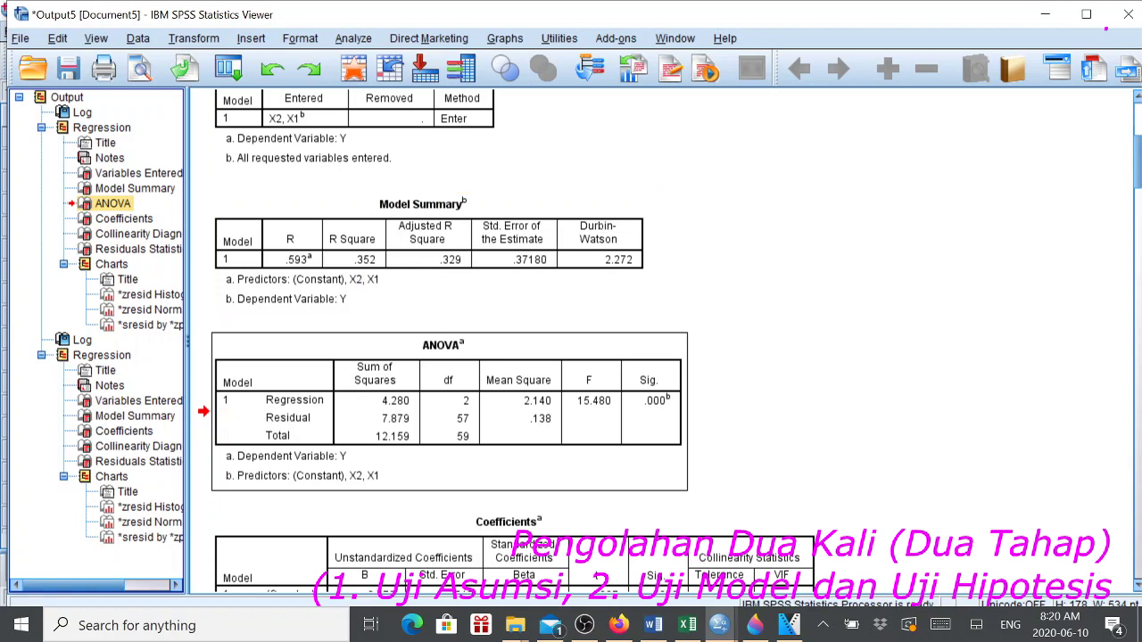
pyautogui.click(135, 416)
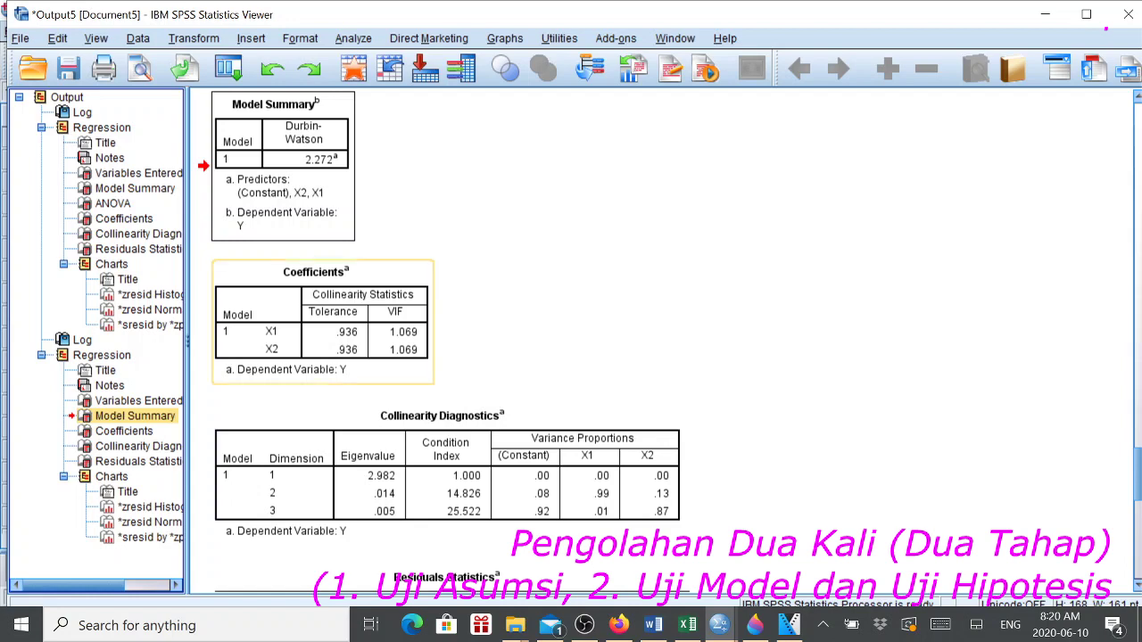
pyautogui.scroll(3, 660, 341)
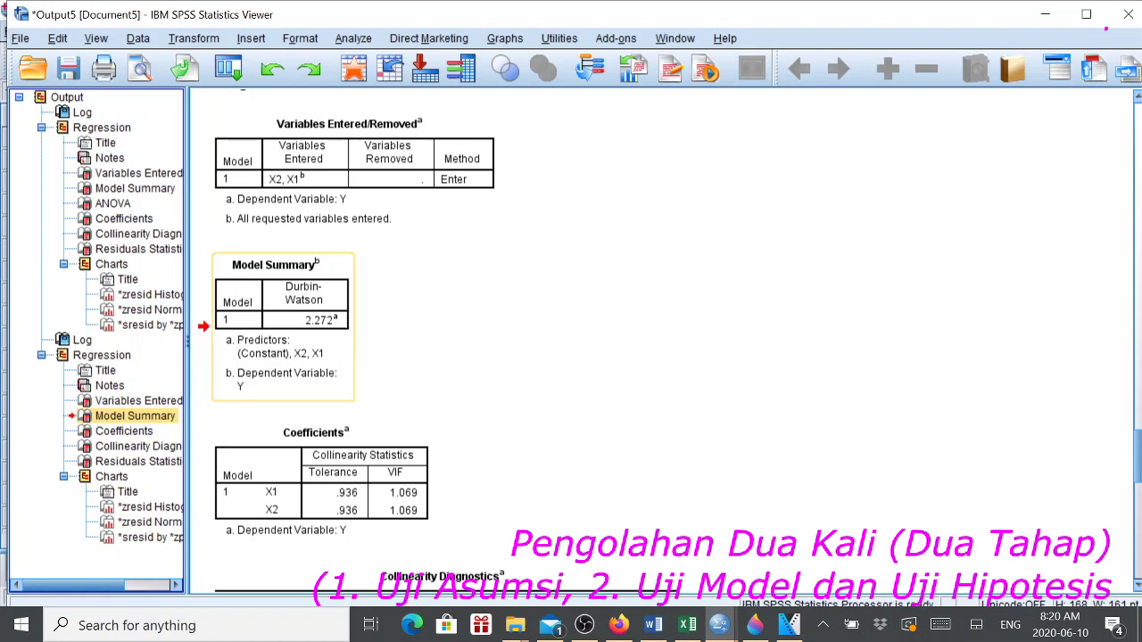
pyautogui.click(101, 355)
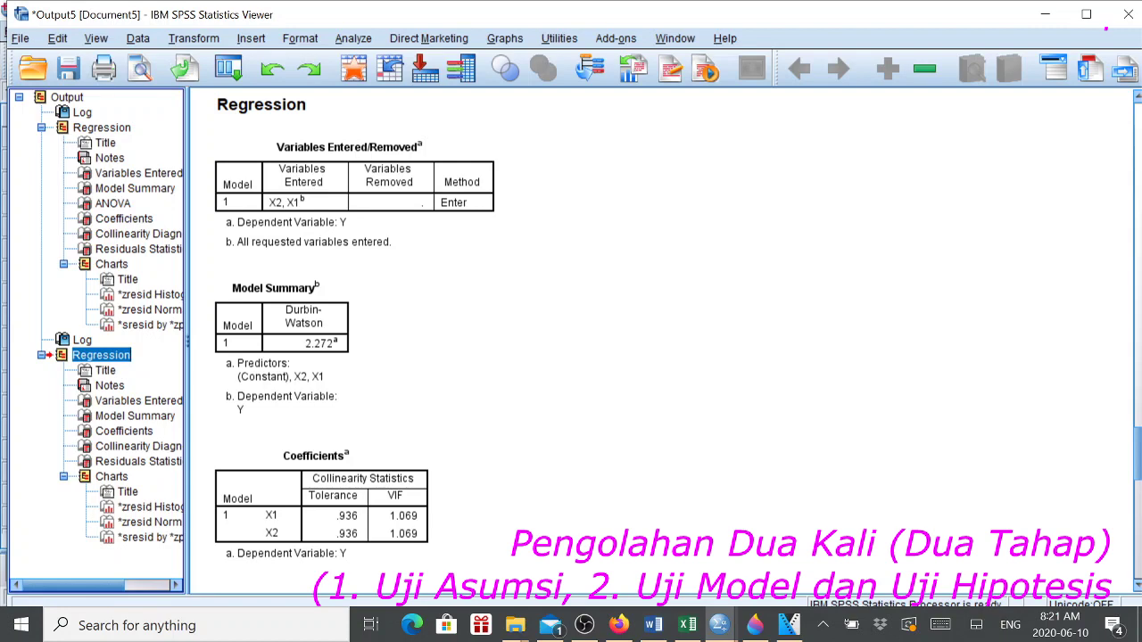
# Step: Rerun the Linear Regression of Y on X1 and X2 with Estimates and Model fit enabled and Durbin-Watson and Collinearity diagnostics turned off
pyautogui.click(353, 38)
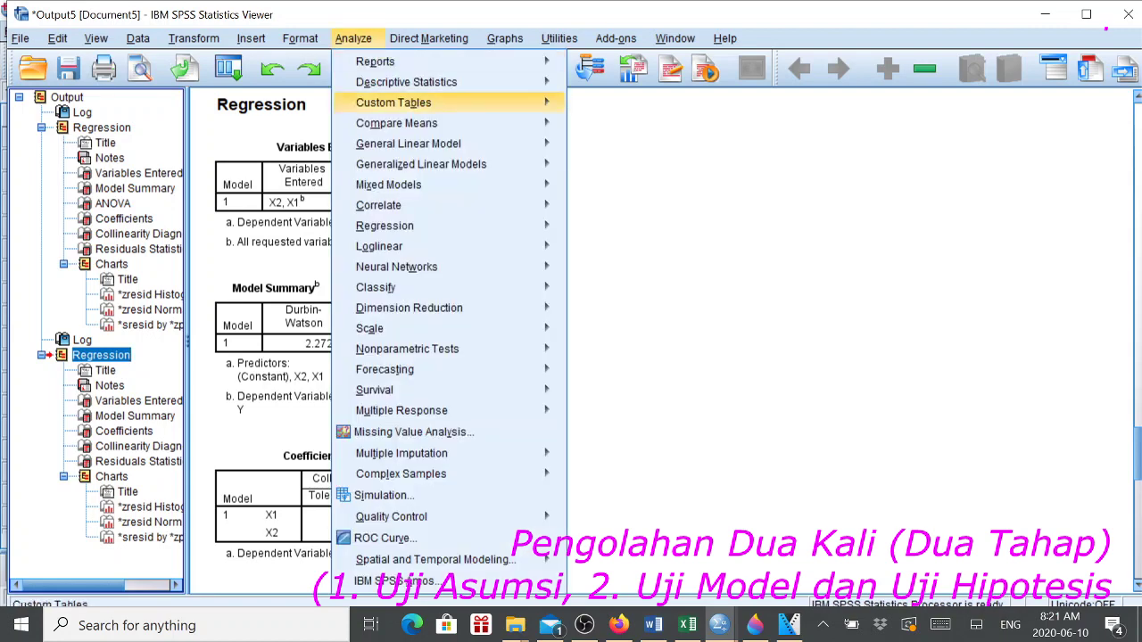
pyautogui.moveTo(385, 225)
pyautogui.click(607, 252)
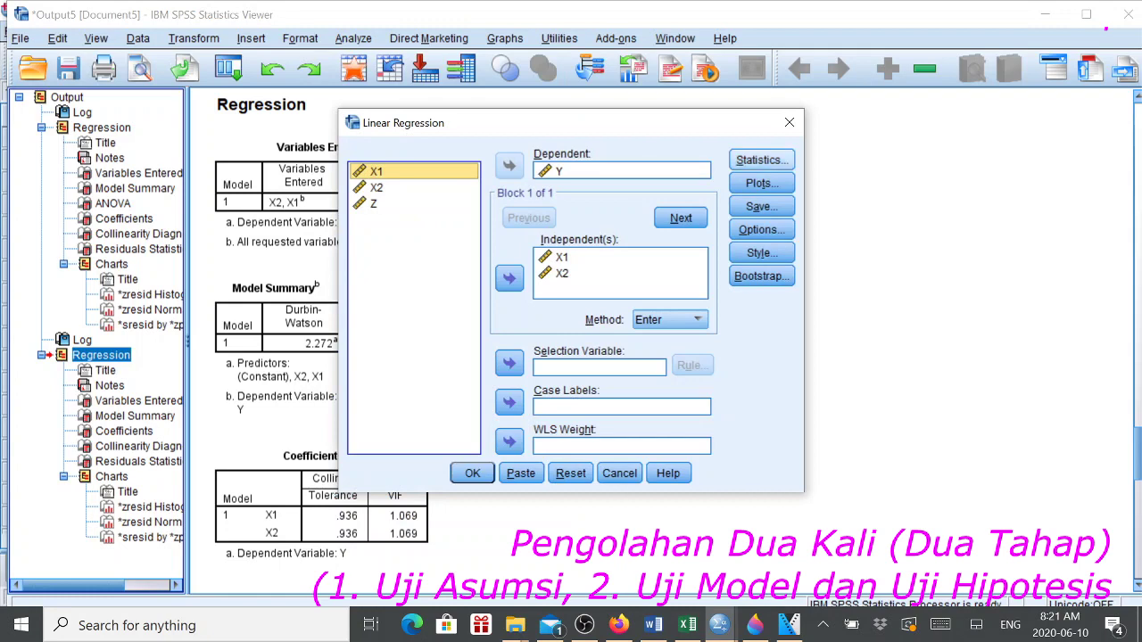
pyautogui.click(760, 160)
pyautogui.click(438, 330)
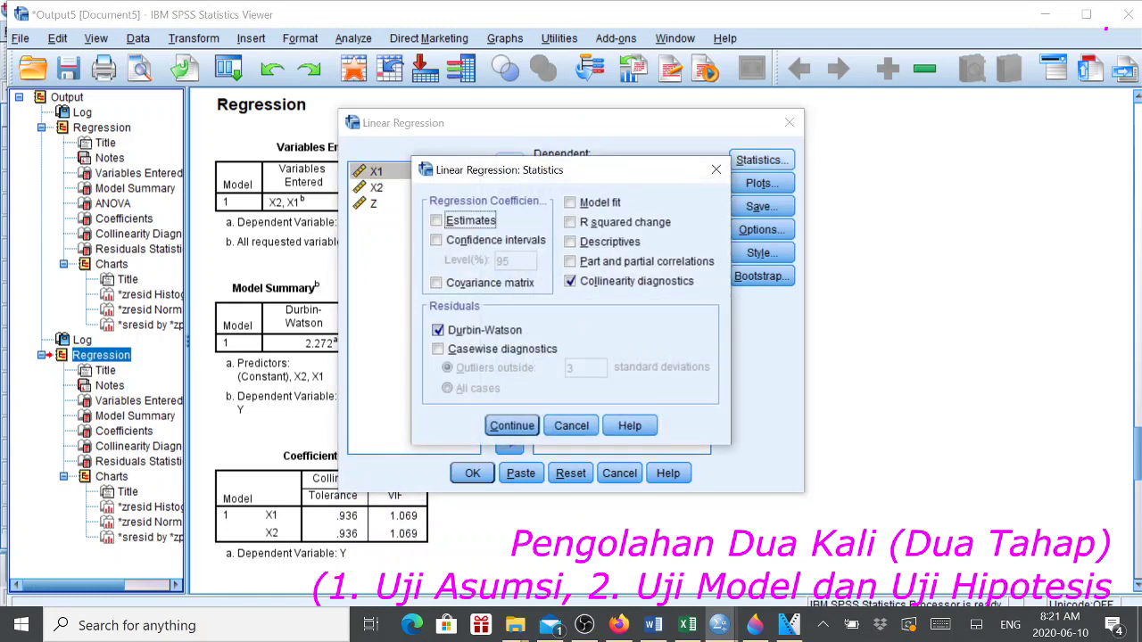
pyautogui.click(570, 281)
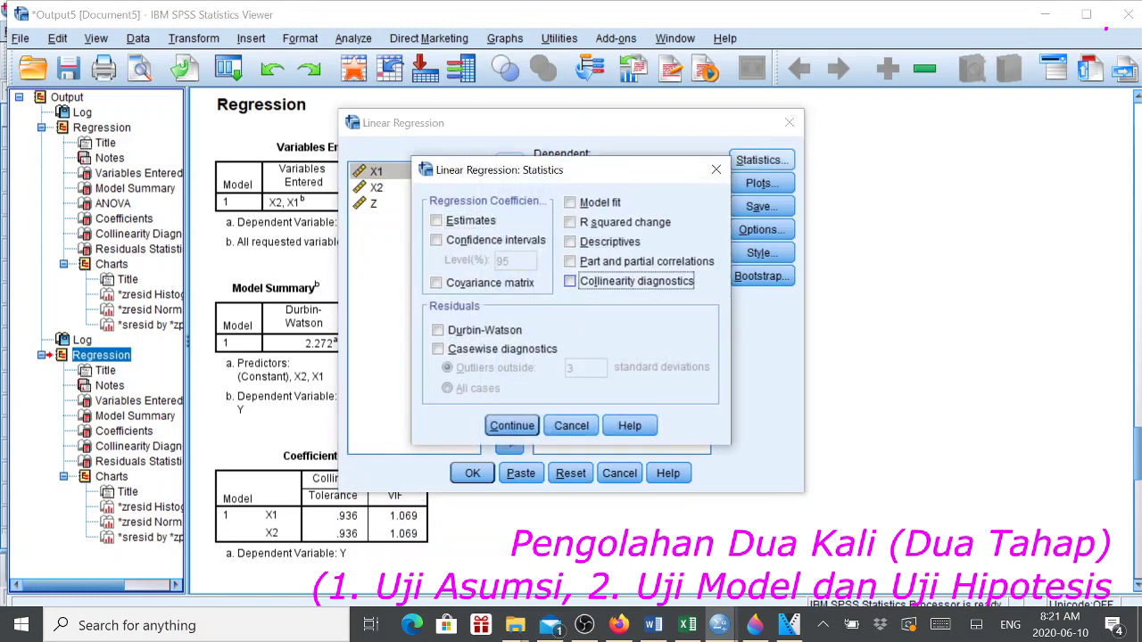
pyautogui.click(437, 221)
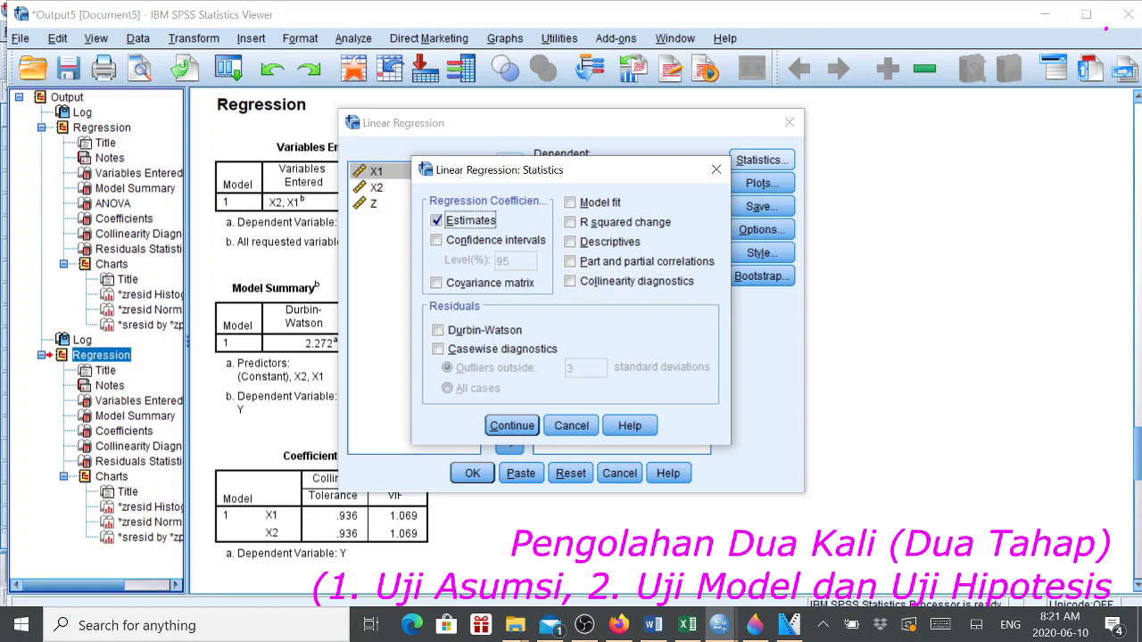
pyautogui.click(571, 202)
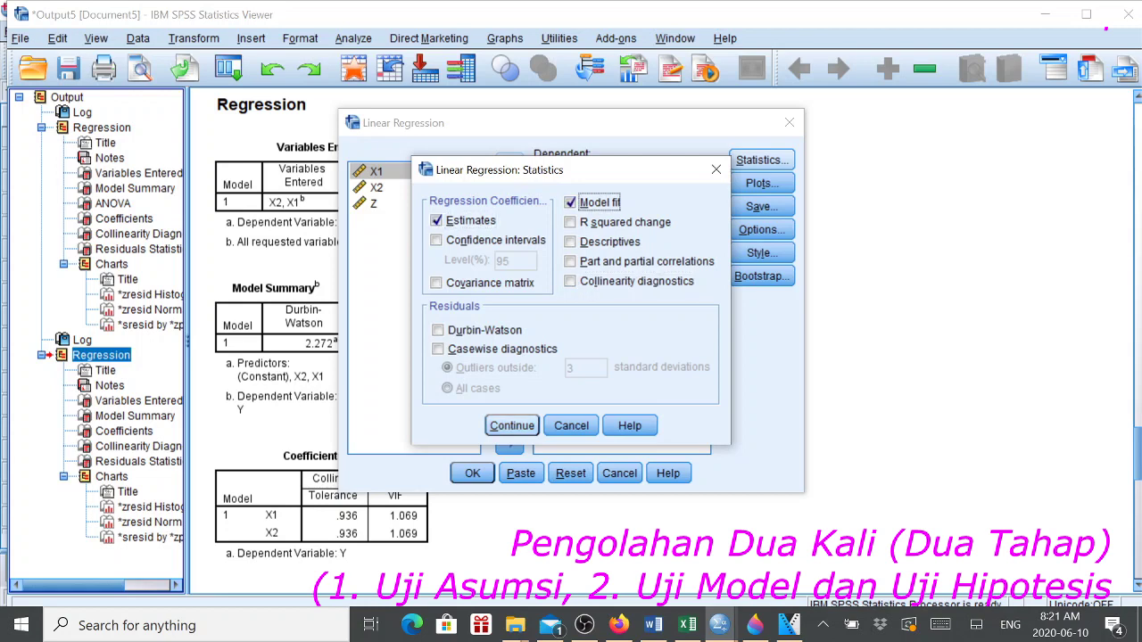
pyautogui.click(512, 426)
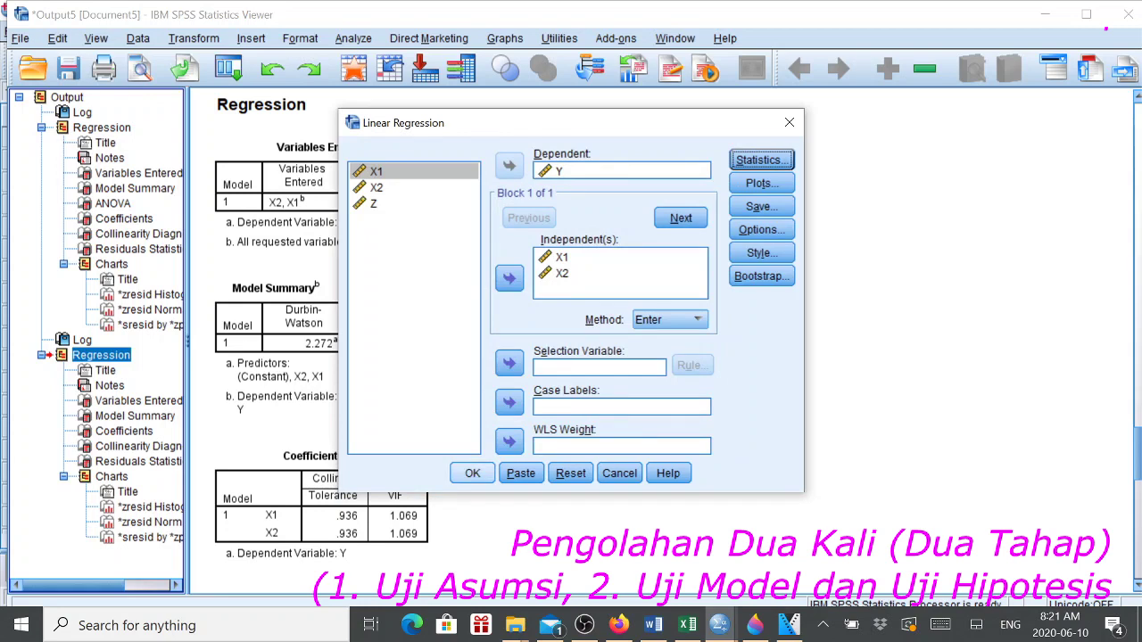
pyautogui.click(472, 473)
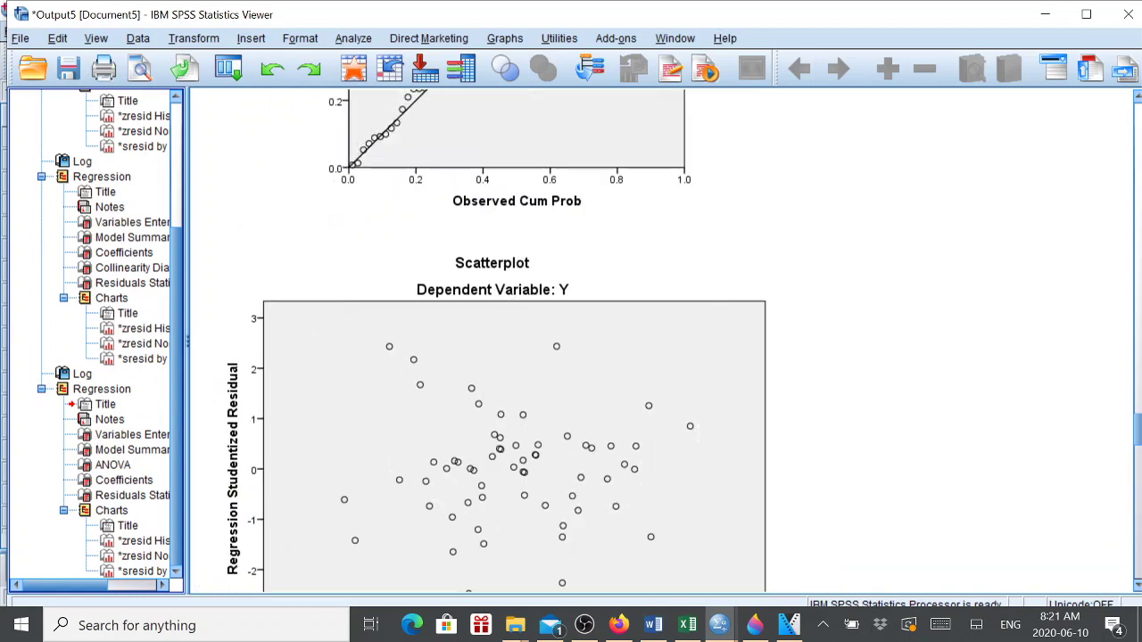
# Step: Review the tables and residual charts of the all-at-once and assumption-test regressions in the output
pyautogui.scroll(5, 571, 339)
pyautogui.scroll(20, 571, 339)
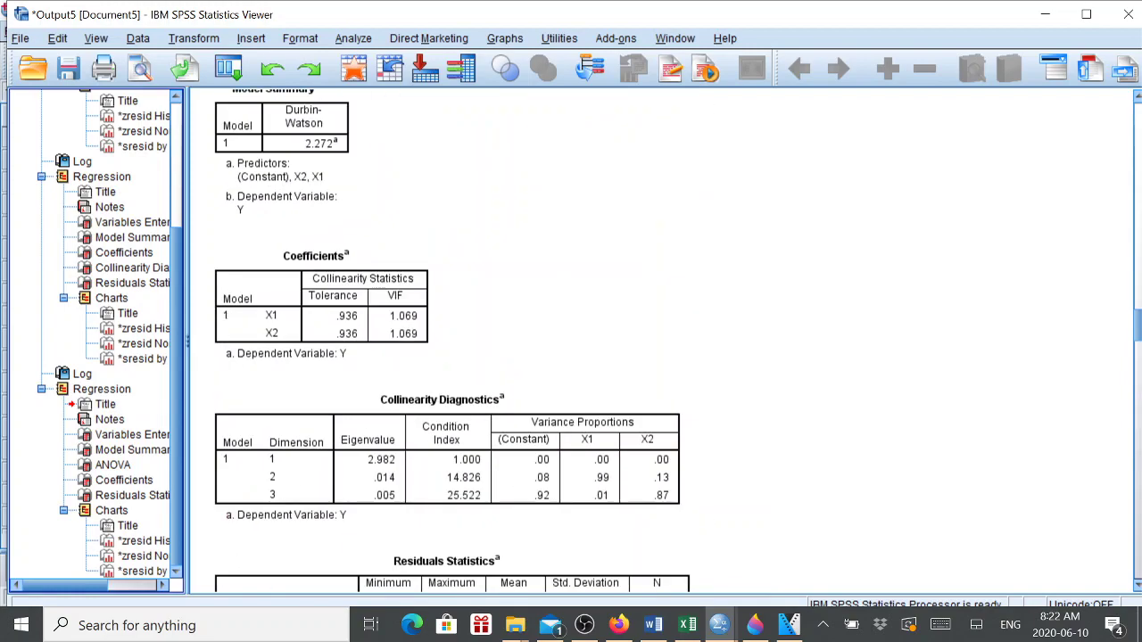
pyautogui.scroll(20, 571, 339)
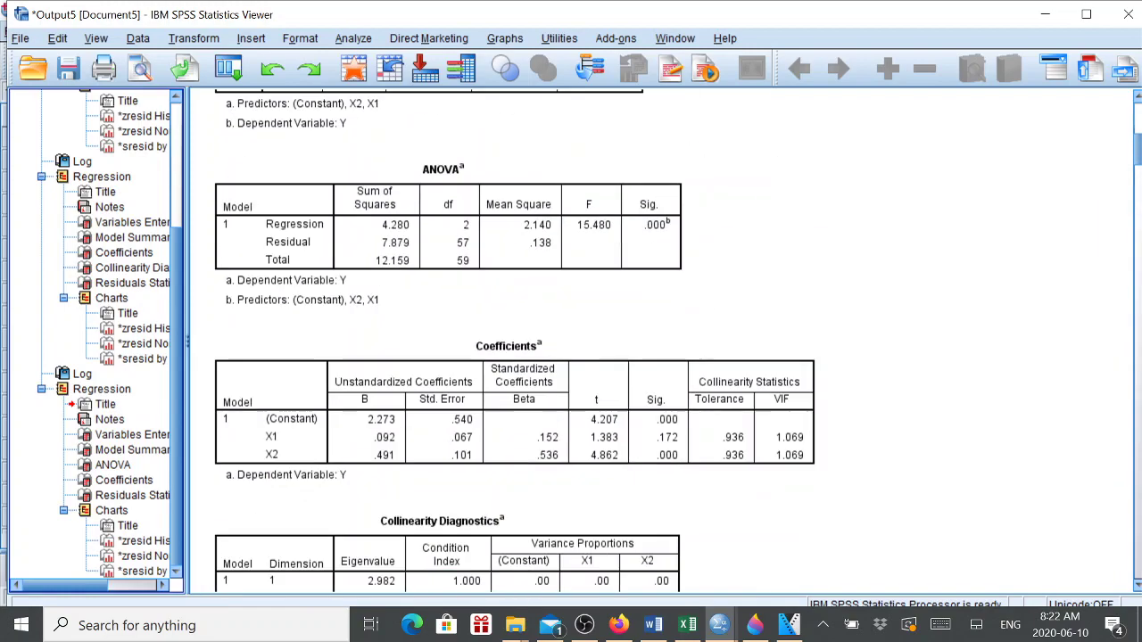
pyautogui.scroll(-20, 660, 340)
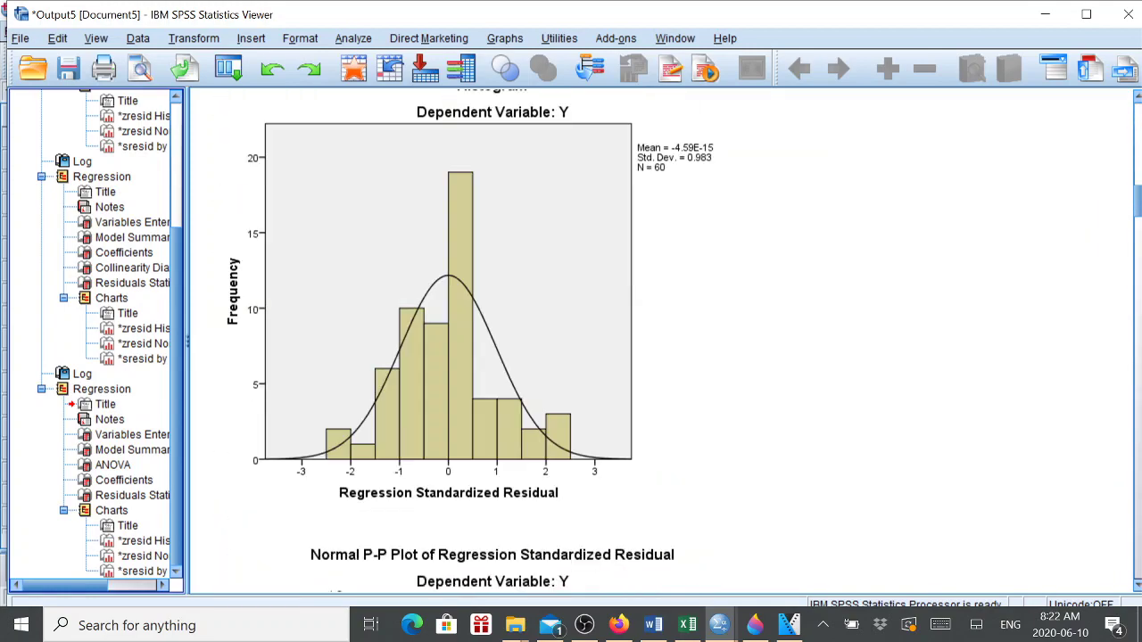
pyautogui.scroll(-8, 661, 339)
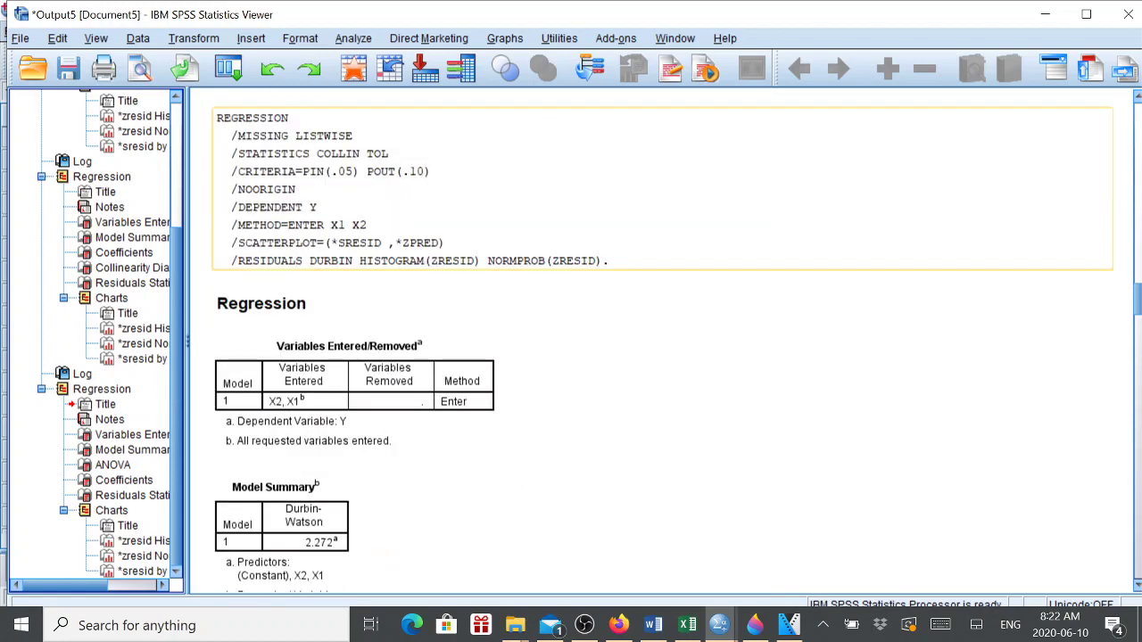
pyautogui.scroll(-18, 660, 339)
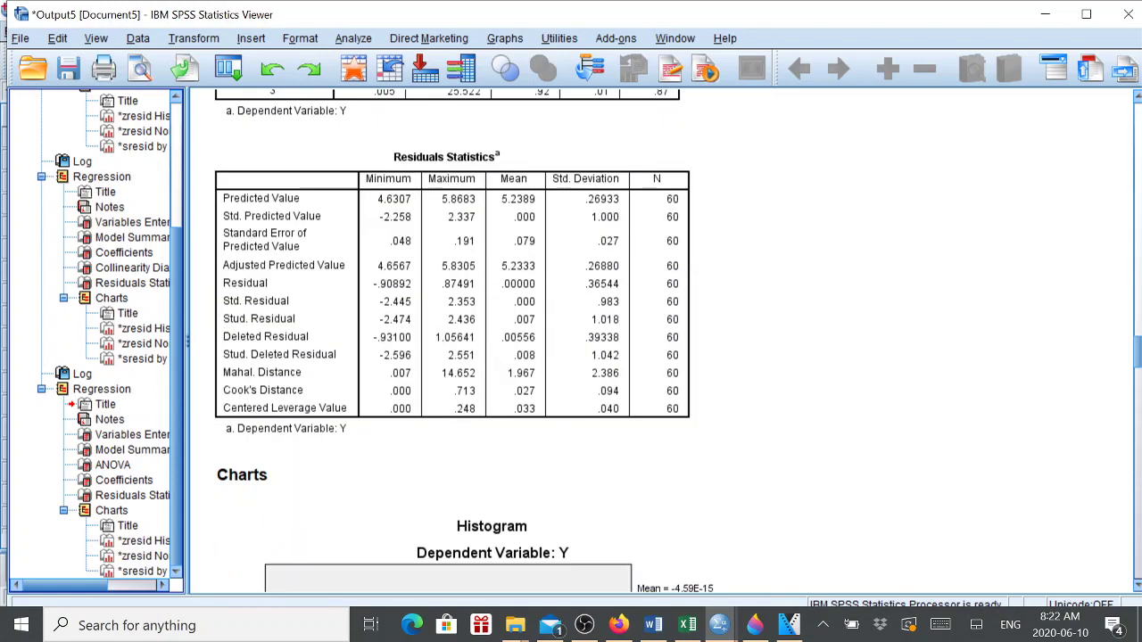
pyautogui.scroll(-5, 660, 339)
pyautogui.scroll(16, 660, 340)
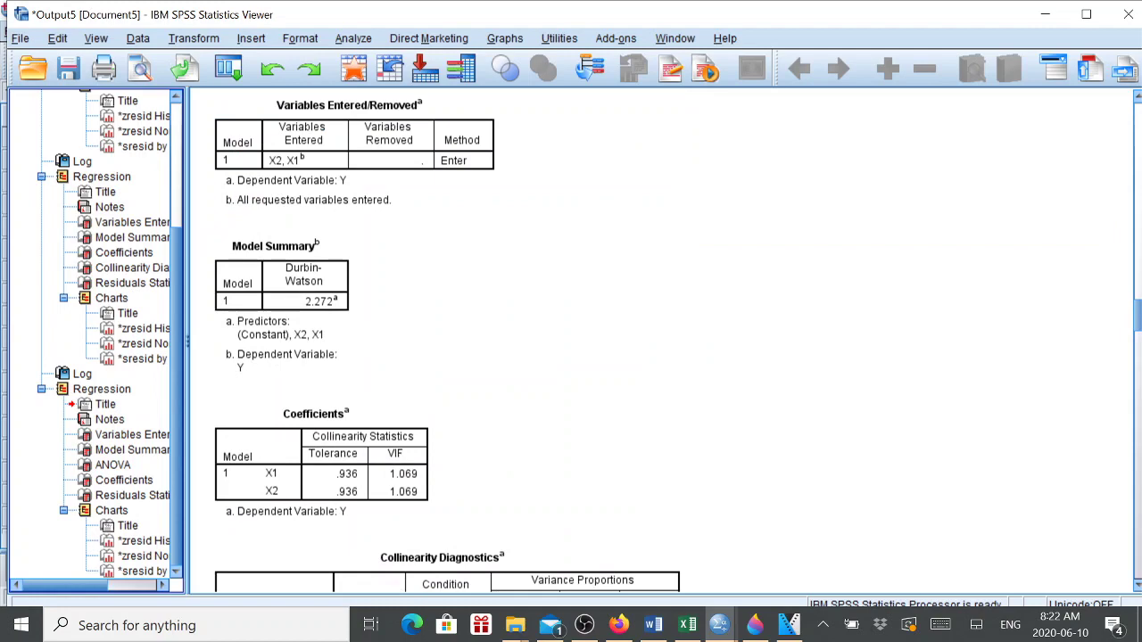
pyautogui.scroll(5, 660, 339)
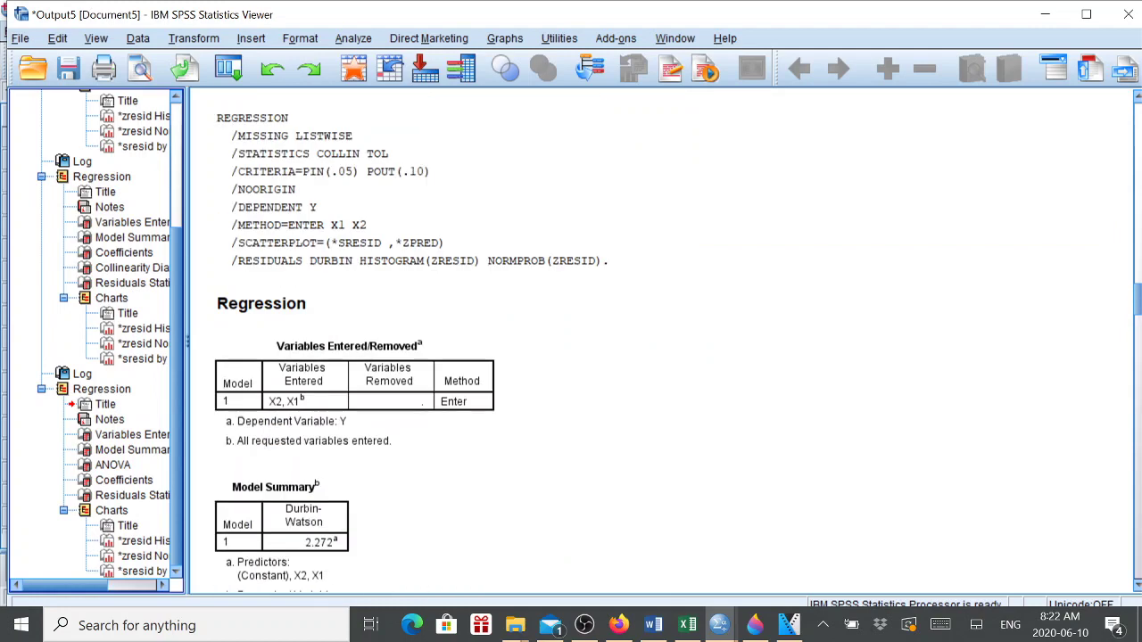
# Step: Switch to the Regresi Ganda document in Word and insert blank lines after "DUA KALI PENGOLAHAN" to reach a new page
pyautogui.moveTo(653, 625)
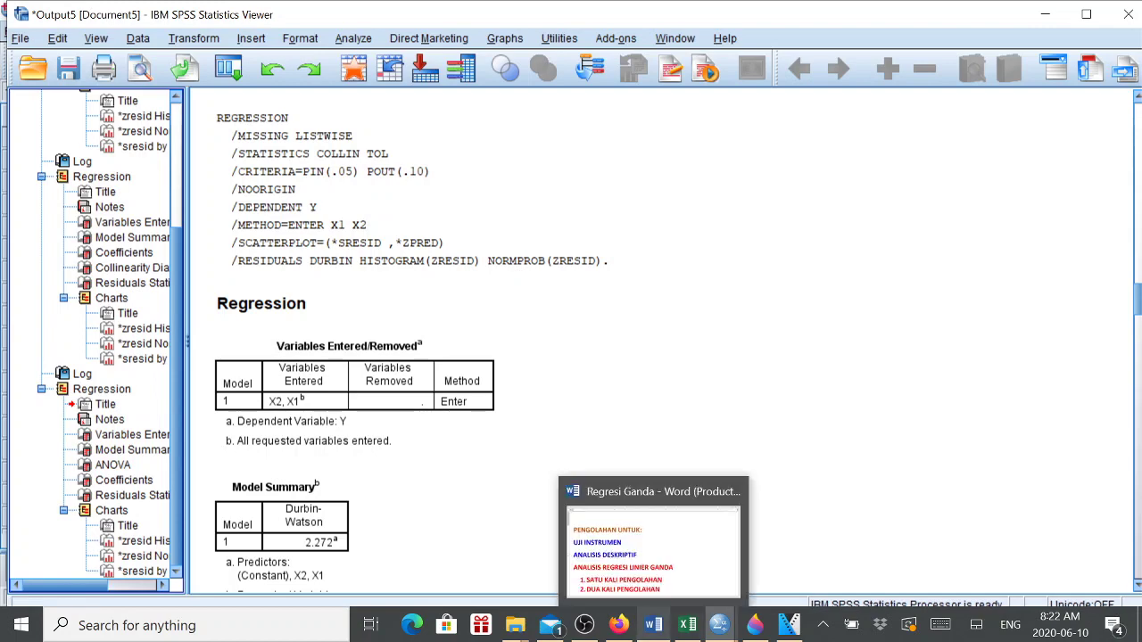
pyautogui.click(653, 545)
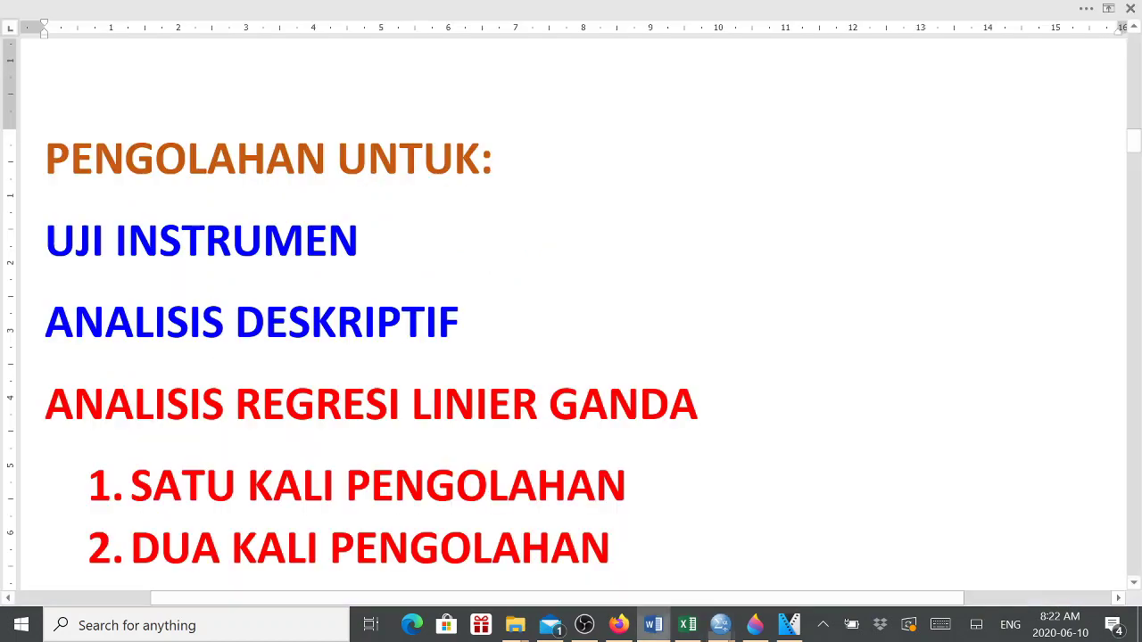
pyautogui.scroll(-3, 571, 357)
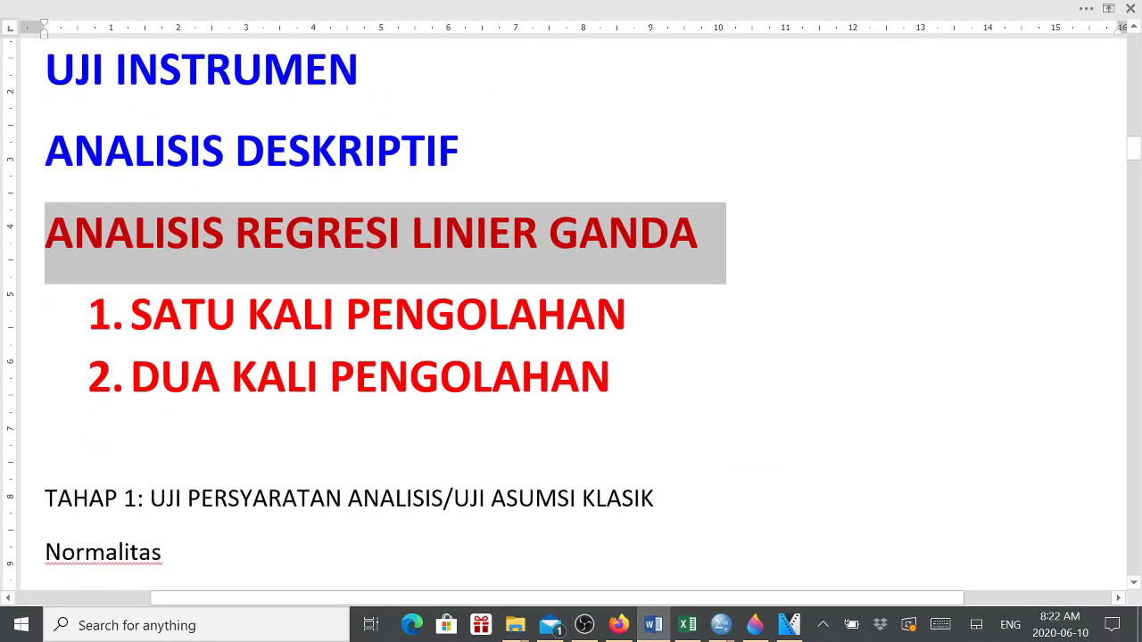
pyautogui.click(612, 376)
pyautogui.press('Return')
pyautogui.press('Return')
pyautogui.press('Return')
pyautogui.press('Return')
pyautogui.press('Return')
pyautogui.press('Return')
pyautogui.press('Return')
pyautogui.press('Return')
pyautogui.press('Return')
pyautogui.press('Return')
pyautogui.press('Return')
pyautogui.press('Return')
pyautogui.press('Return')
pyautogui.press('Return')
pyautogui.press('Return')
pyautogui.press('Return')
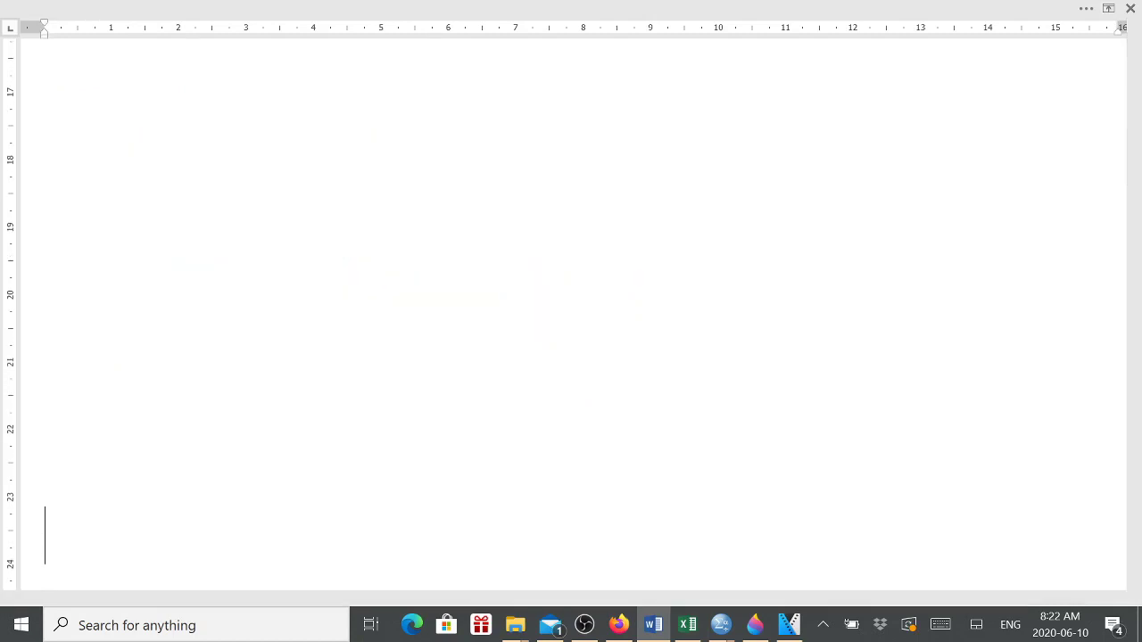
pyautogui.press('Return')
pyautogui.press('Return')
pyautogui.press('BackSpace')
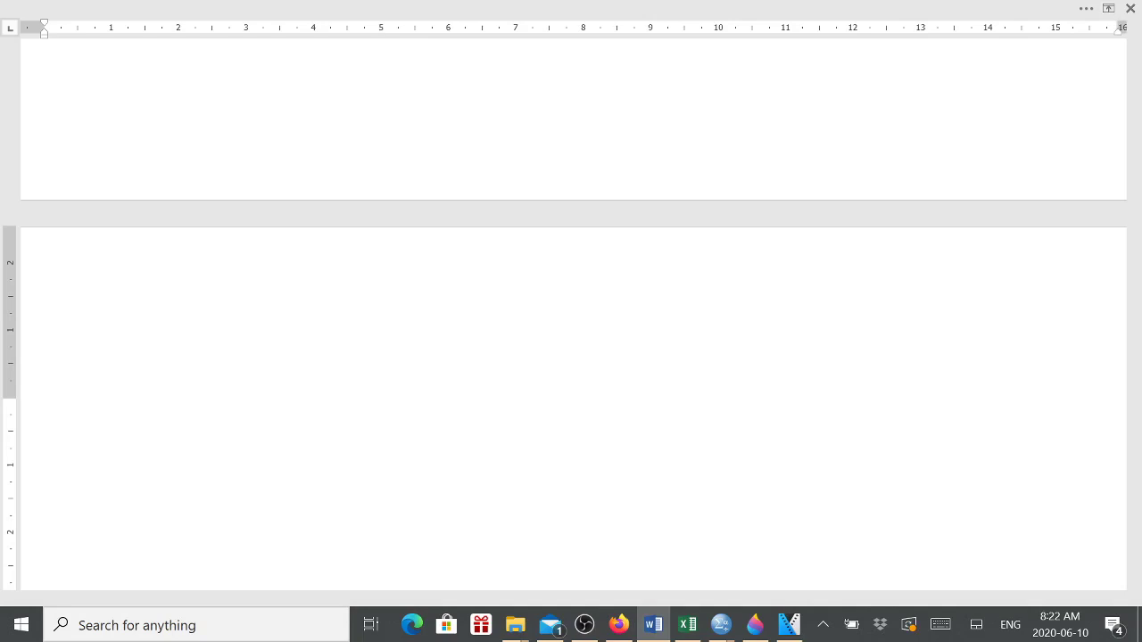
# Step: Add three headings on the new page: "TAHAP 1. UJI PERSYARATAN ANALISIS", "TAHAP 2. UJI MODEL" and "TAHAP 3. UJI HIPOTESIS"
pyautogui.write('TAHAP 1')
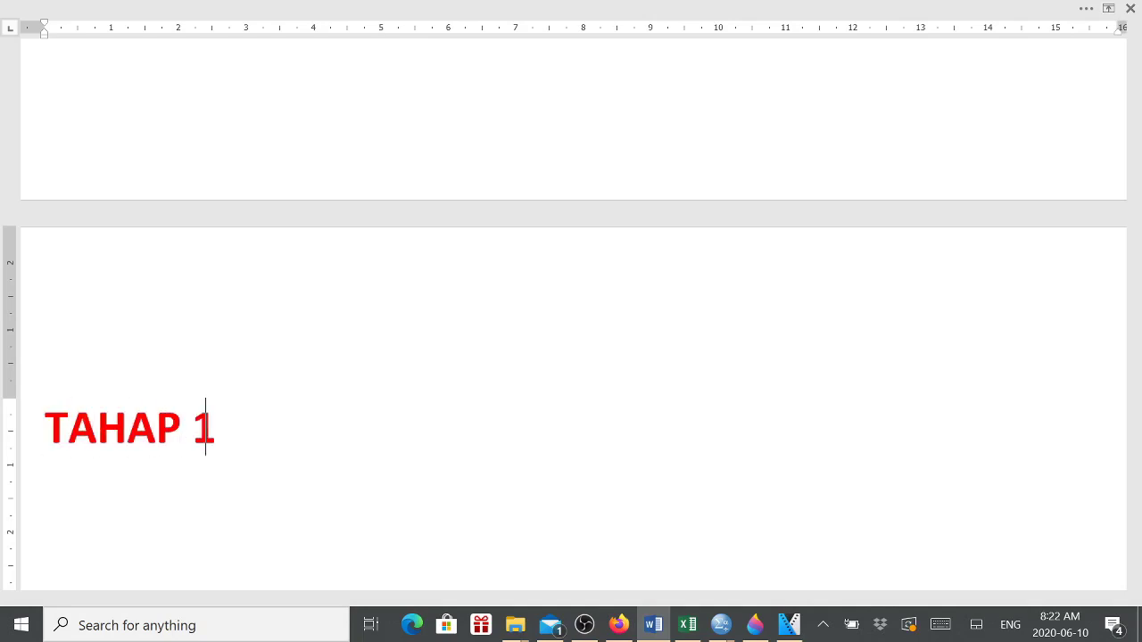
pyautogui.write('. UJI PERSYARATAN')
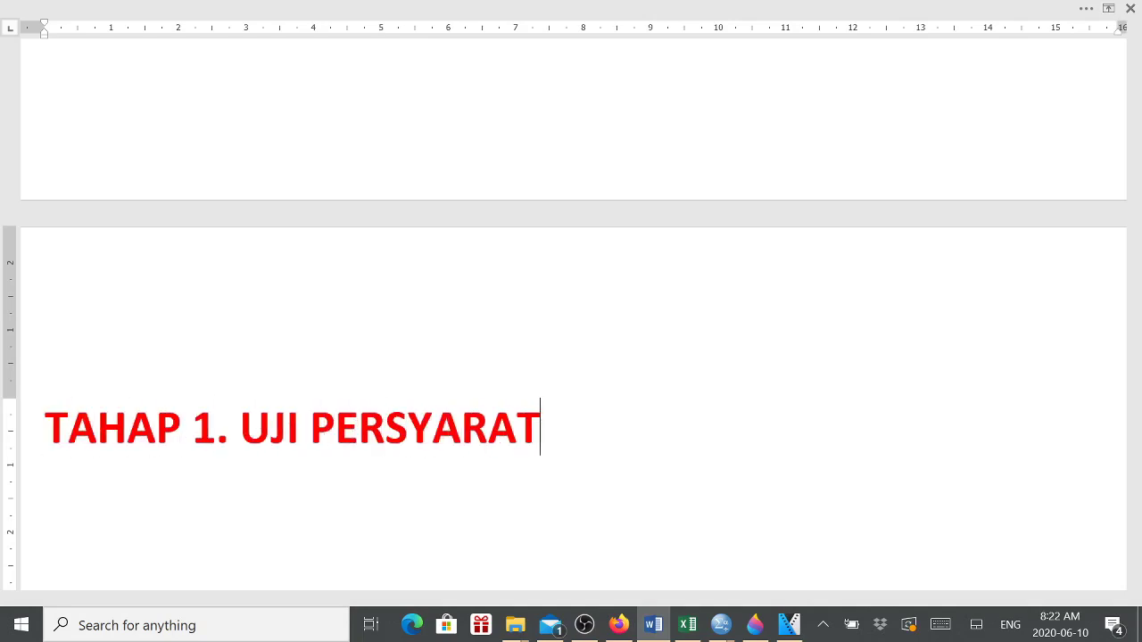
pyautogui.write(' ANALISIS')
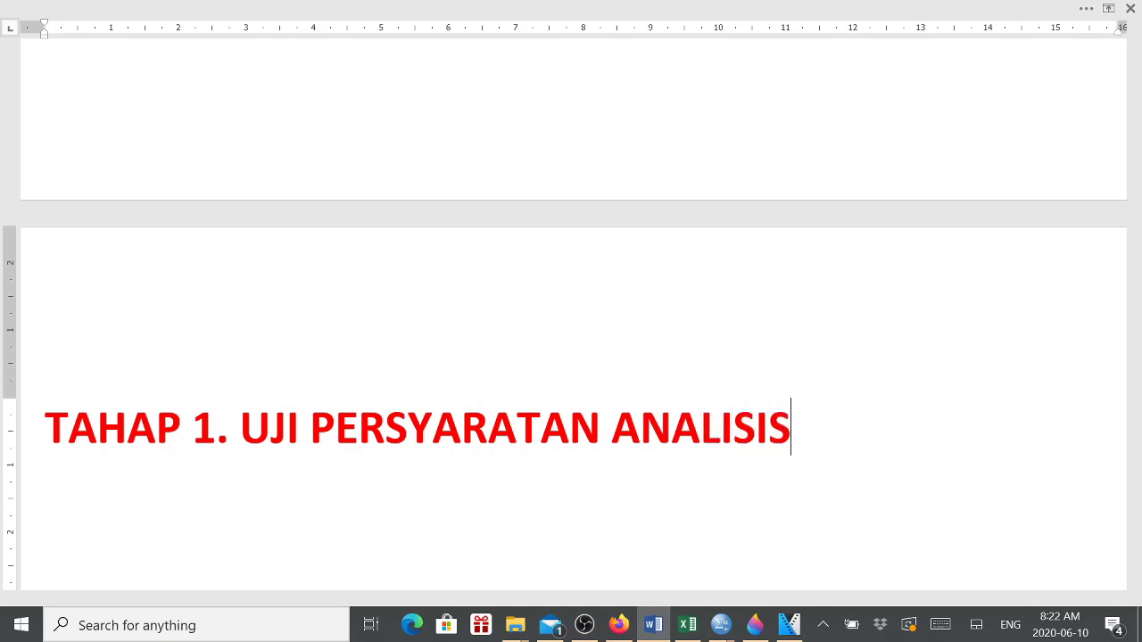
pyautogui.press('Return')
pyautogui.write('TAHAP 2')
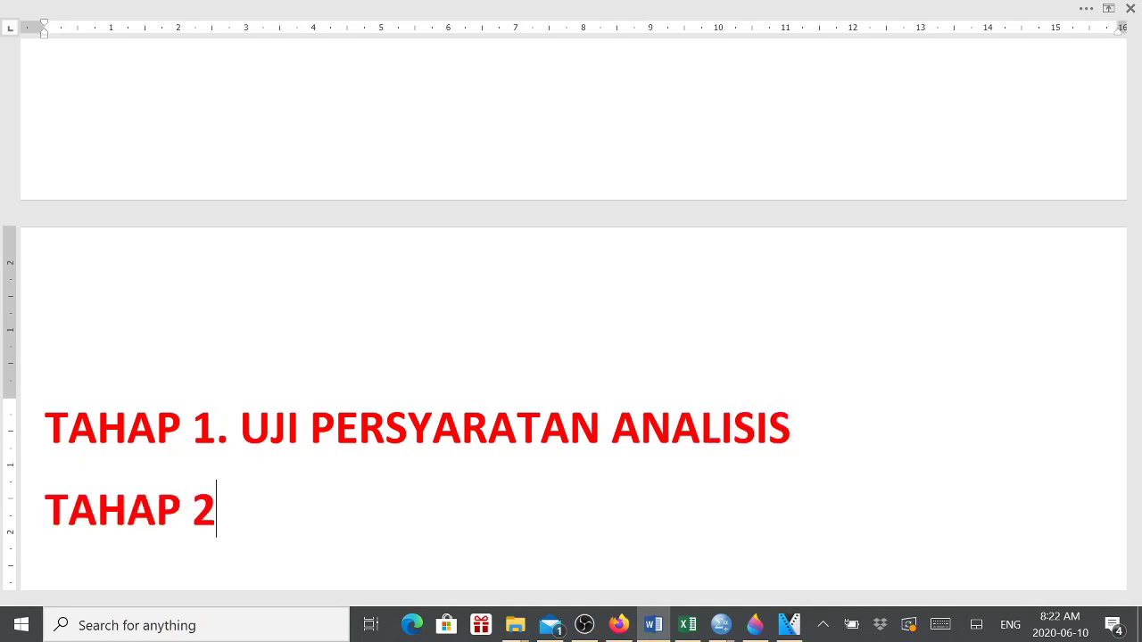
pyautogui.write('. UJI MODEL')
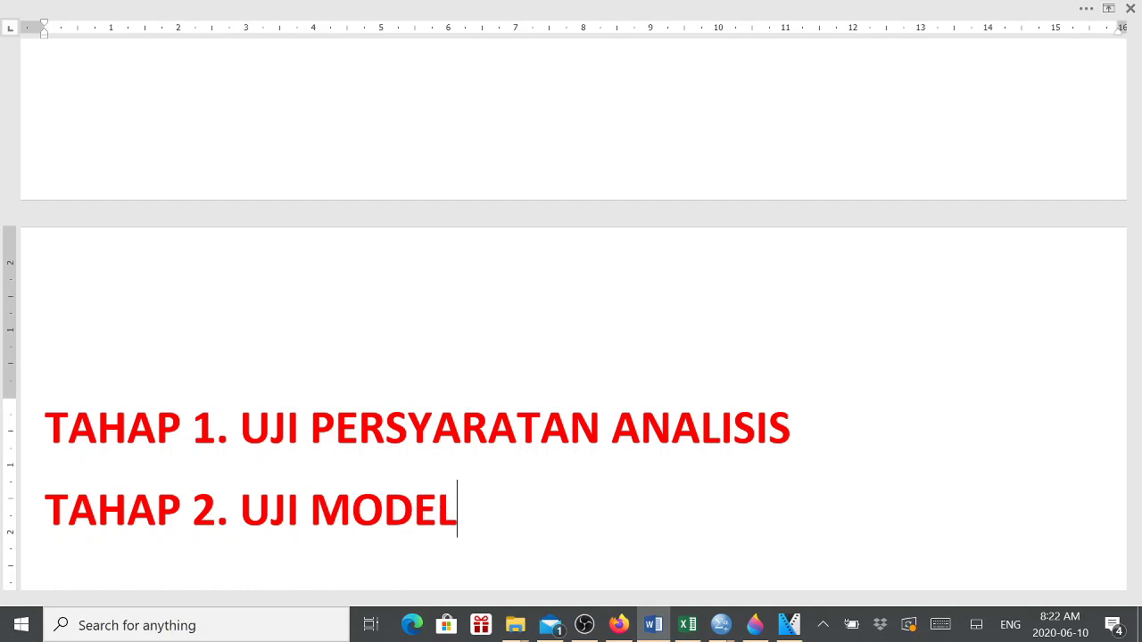
pyautogui.press('Return')
pyautogui.write('TAHAP ')
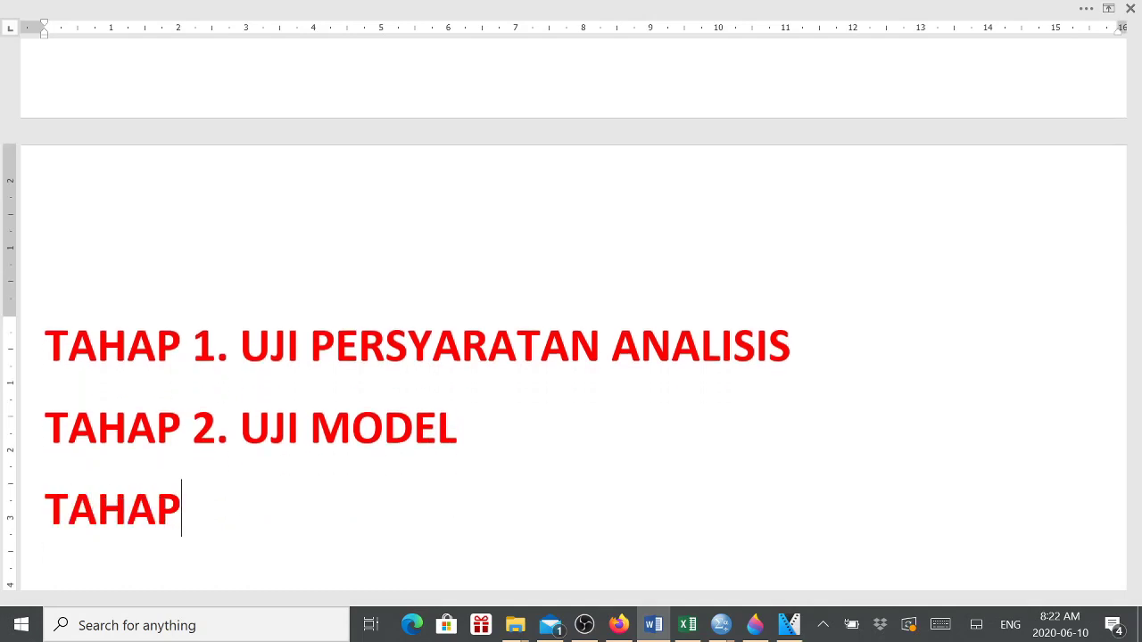
pyautogui.write('3. ')
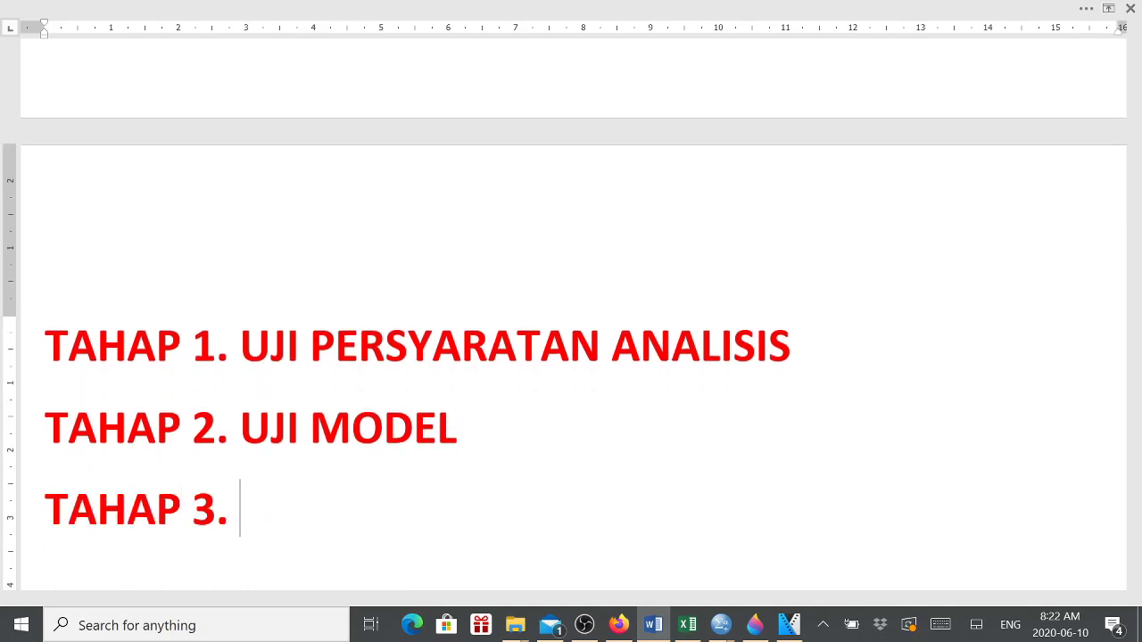
pyautogui.write('UJI HIPOTESIS')
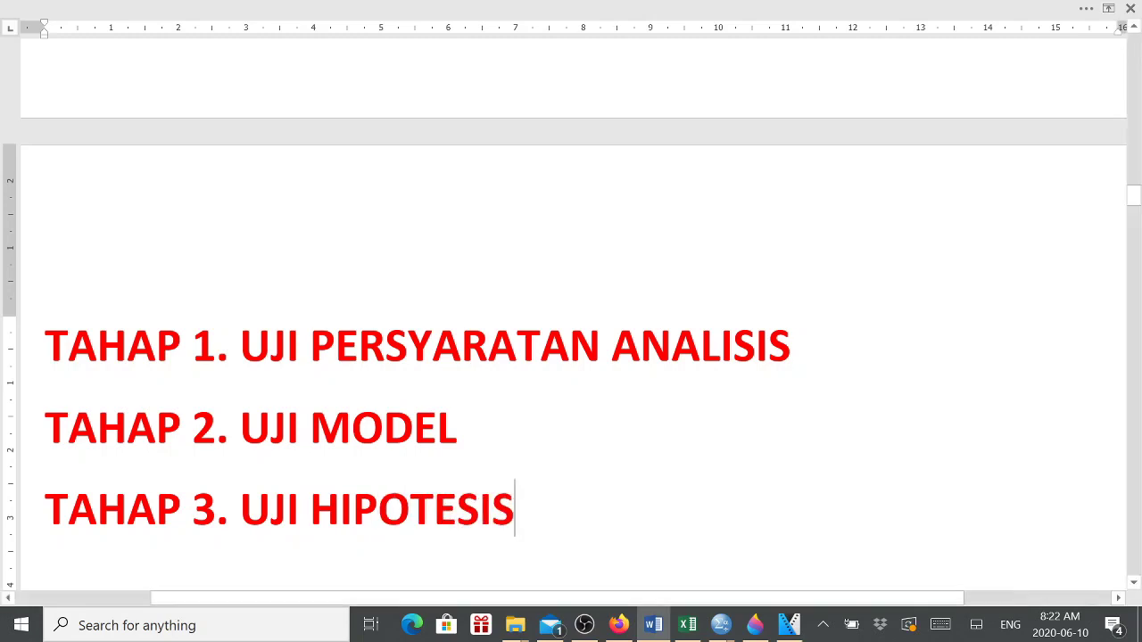
# Step: Start a dashed list under the TAHAP 1 heading with the items "Normalitas" and "Multikolinieritas"
pyautogui.click(793, 346)
pyautogui.press('Return')
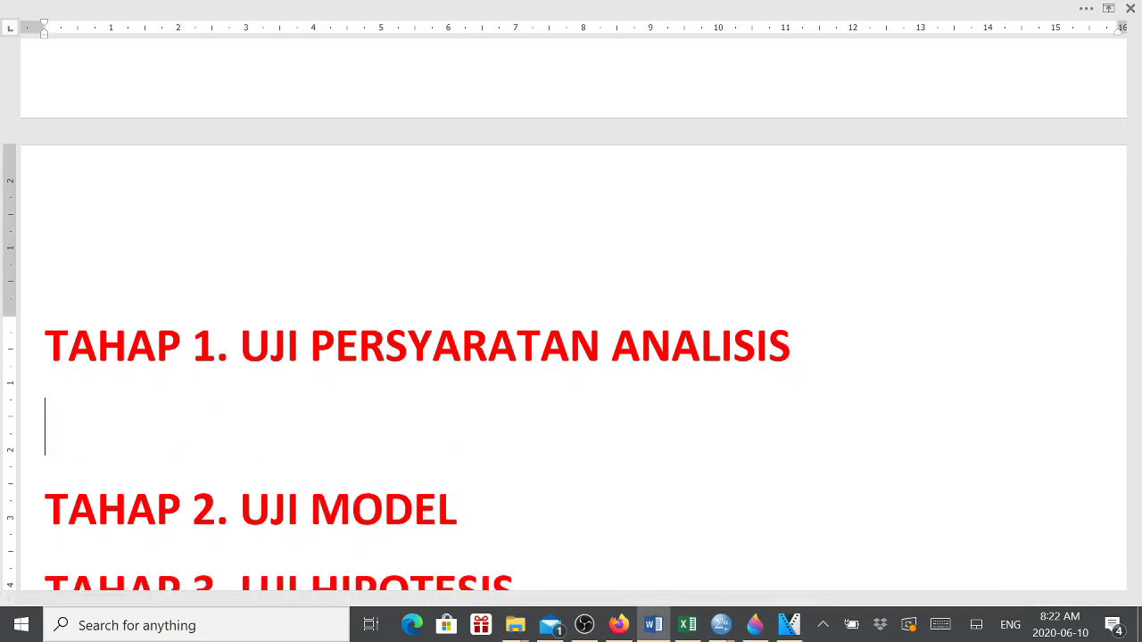
pyautogui.write('- Normali')
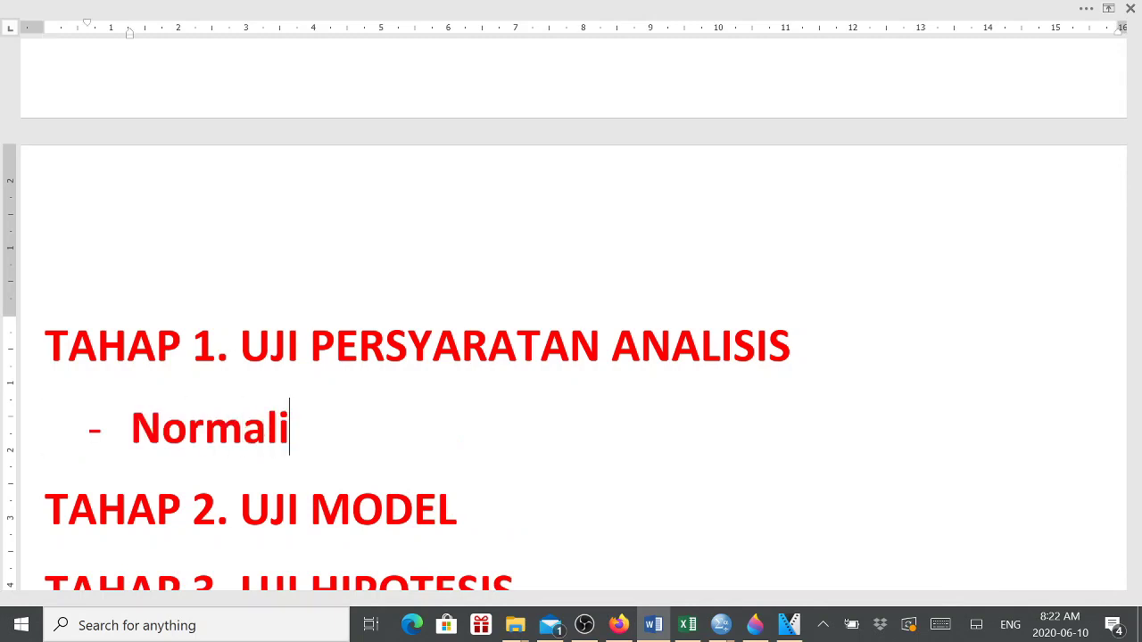
pyautogui.write('taas')
pyautogui.press('Return')
pyautogui.write('Mult')
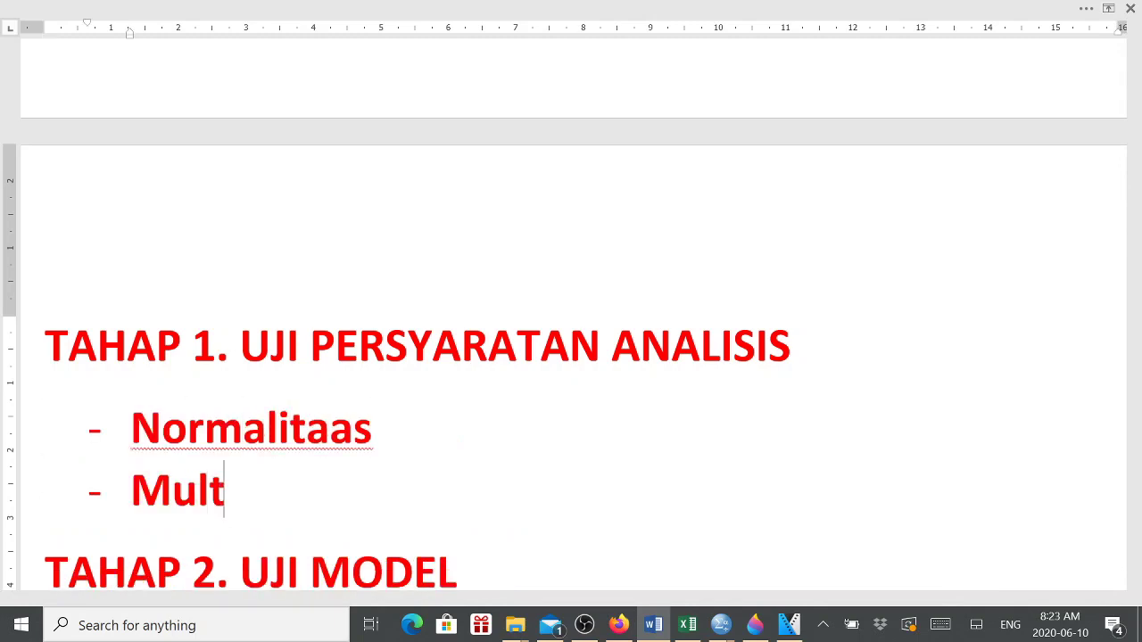
pyautogui.write('ikolinie')
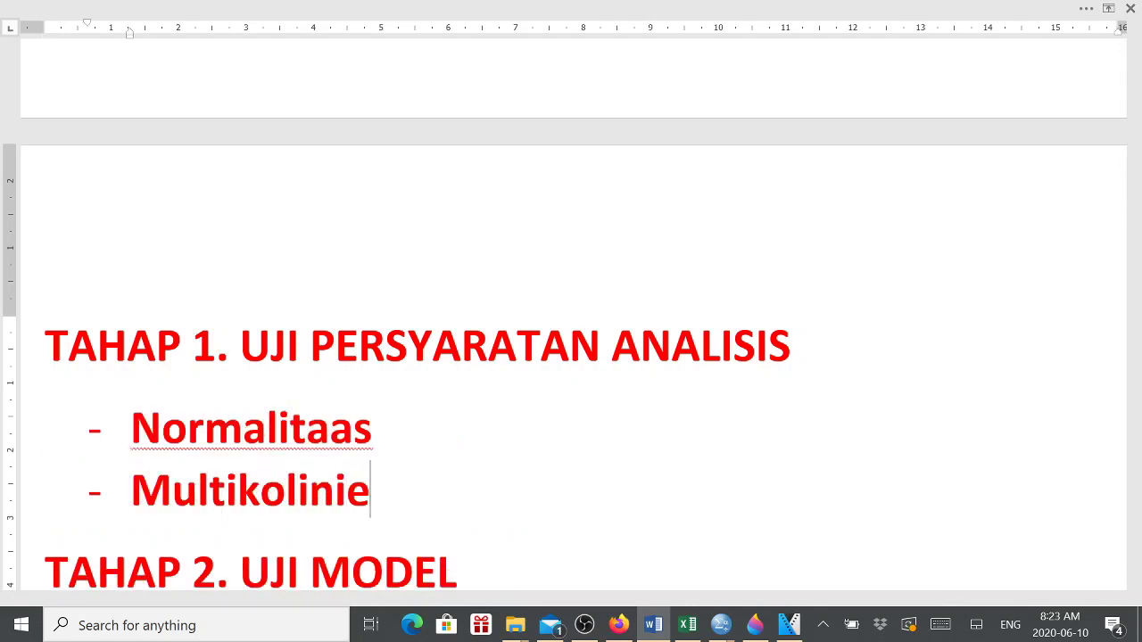
pyautogui.write('ritas')
pyautogui.press('Return')
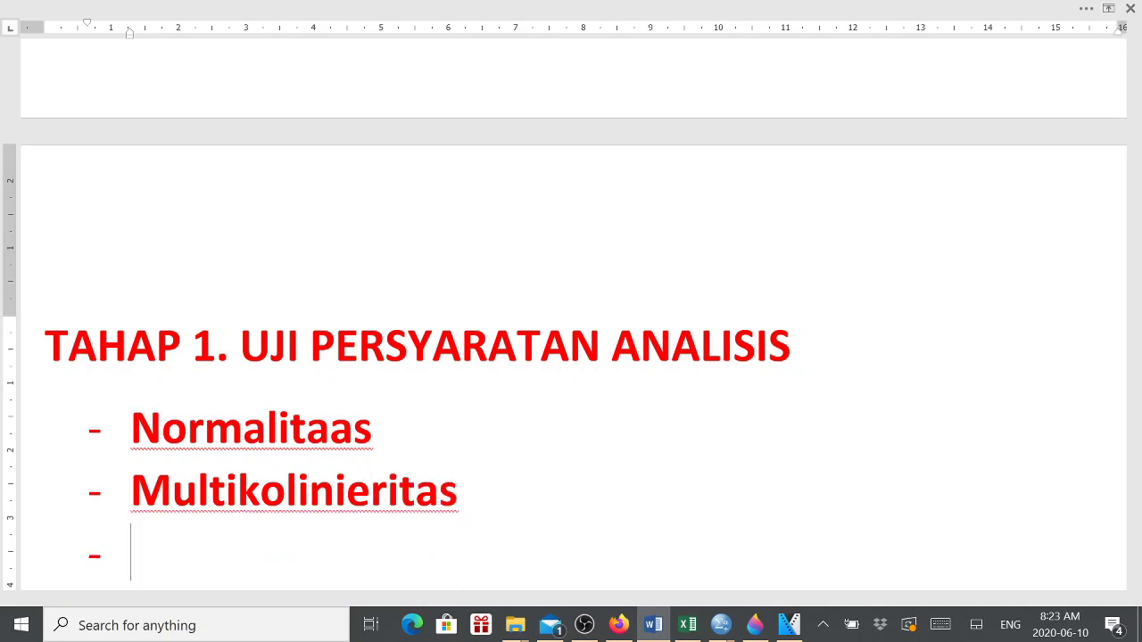
# Step: Add "Heteroskedastisitas" and "Autokorelasi" as further items of the dashed list under TAHAP 1
pyautogui.write('Heteros')
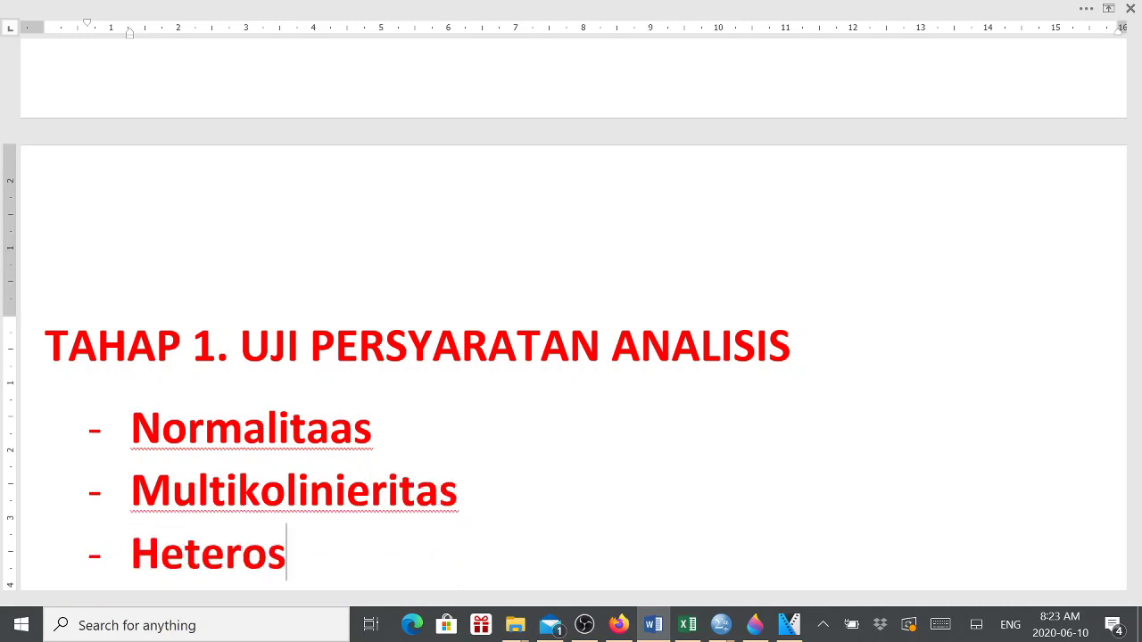
pyautogui.write('kedastisi')
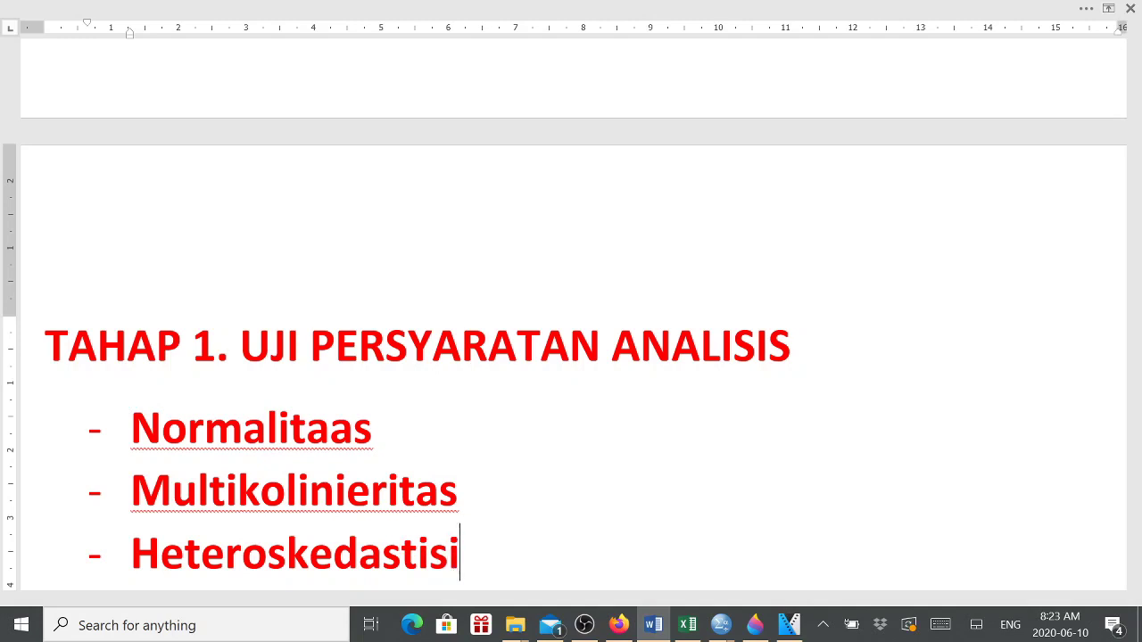
pyautogui.write('tas')
pyautogui.press('Return')
pyautogui.write('Au')
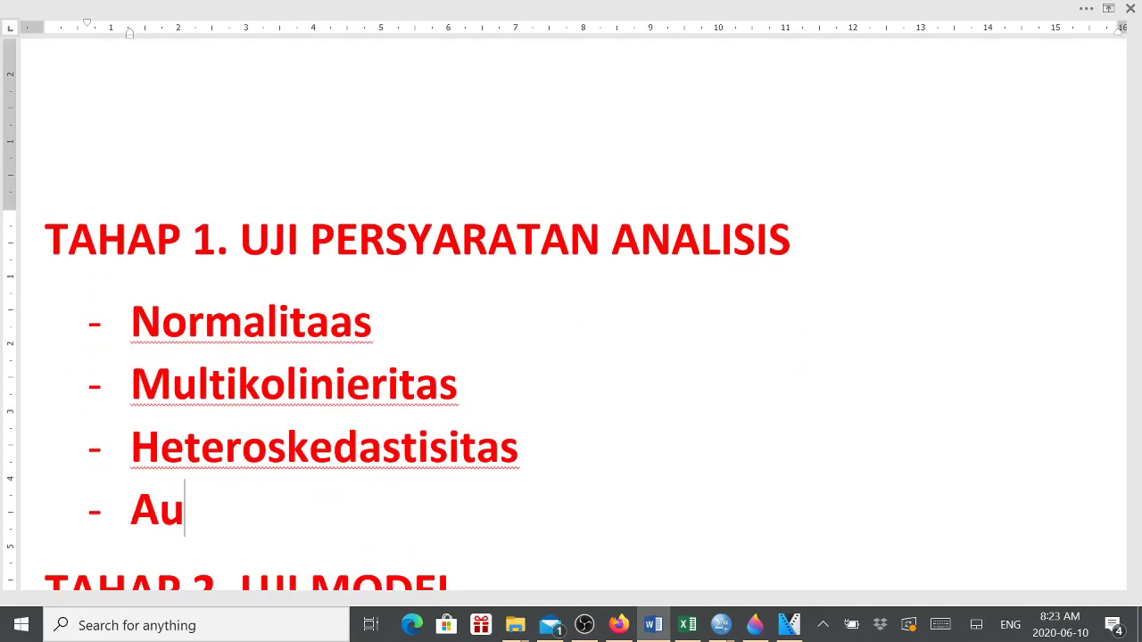
pyautogui.write('tokorelasi')
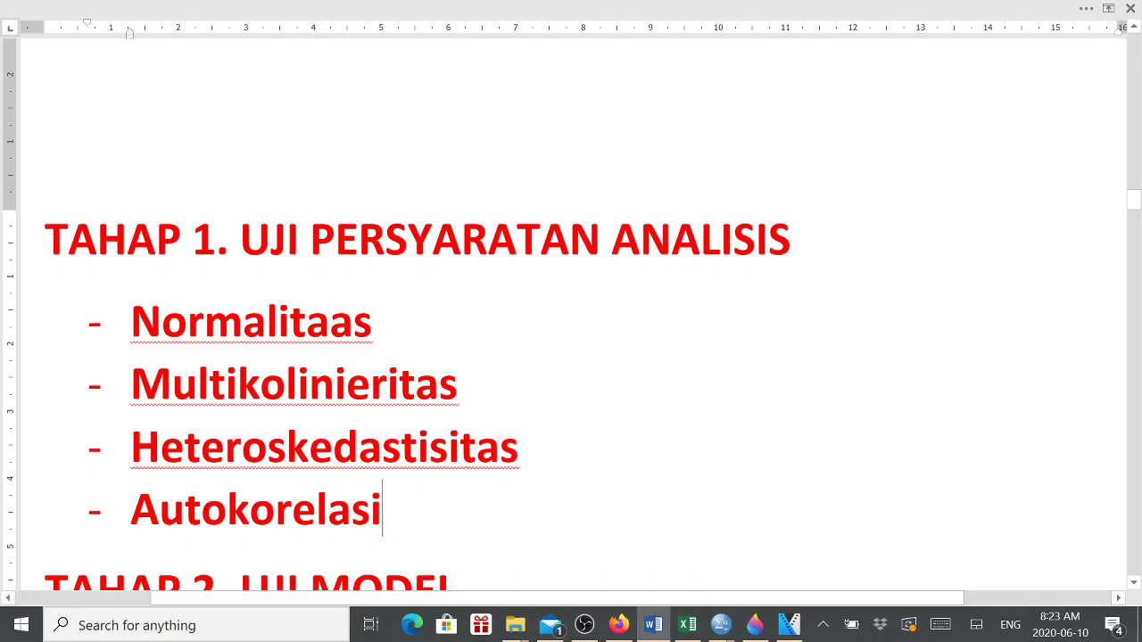
# Step: Insert an empty line without a dash below the Normalitas item
pyautogui.click(373, 321)
pyautogui.press('Return')
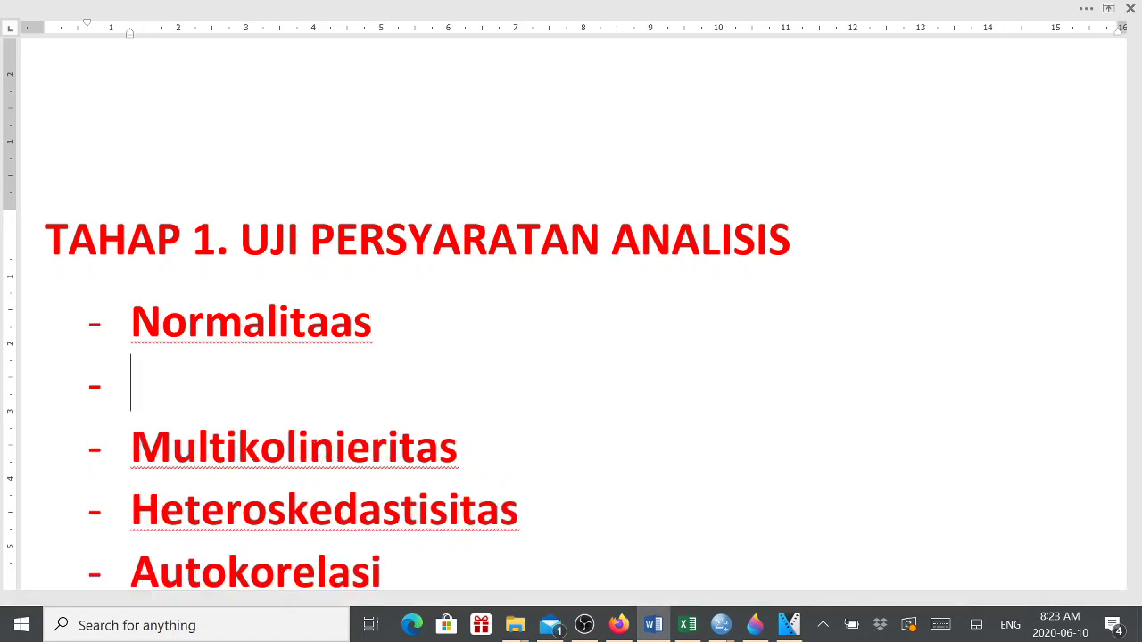
pyautogui.press('BackSpace')
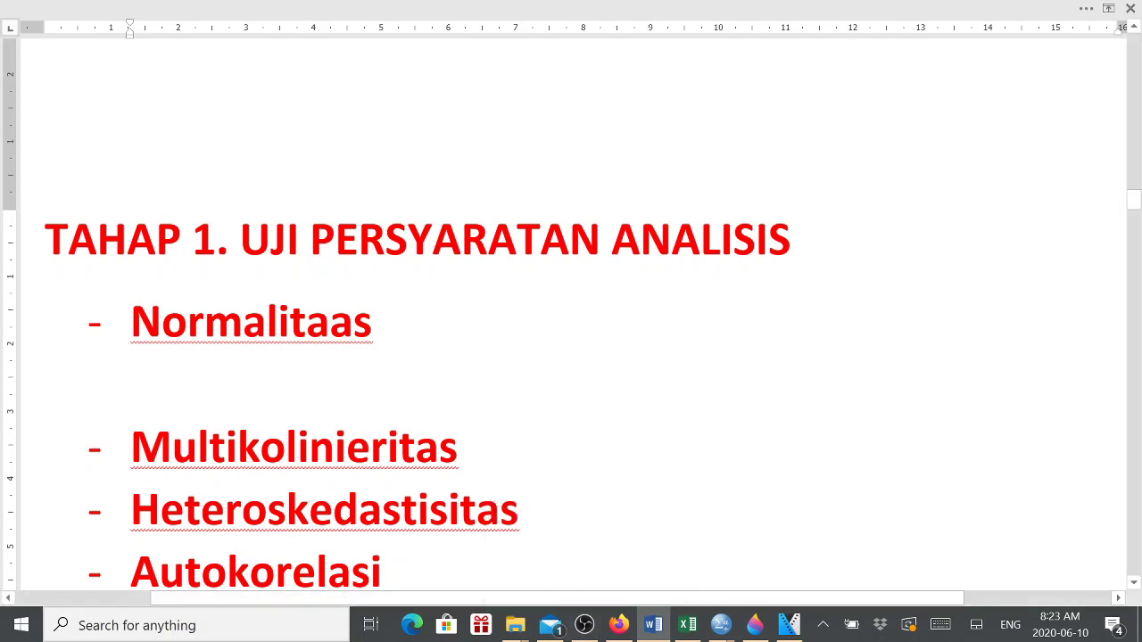
# Step: Switch to the SPSS output and copy the first regression's standardized residual histogram
pyautogui.hotkey('alt', 'Tab')
pyautogui.scroll(15, 660, 339)
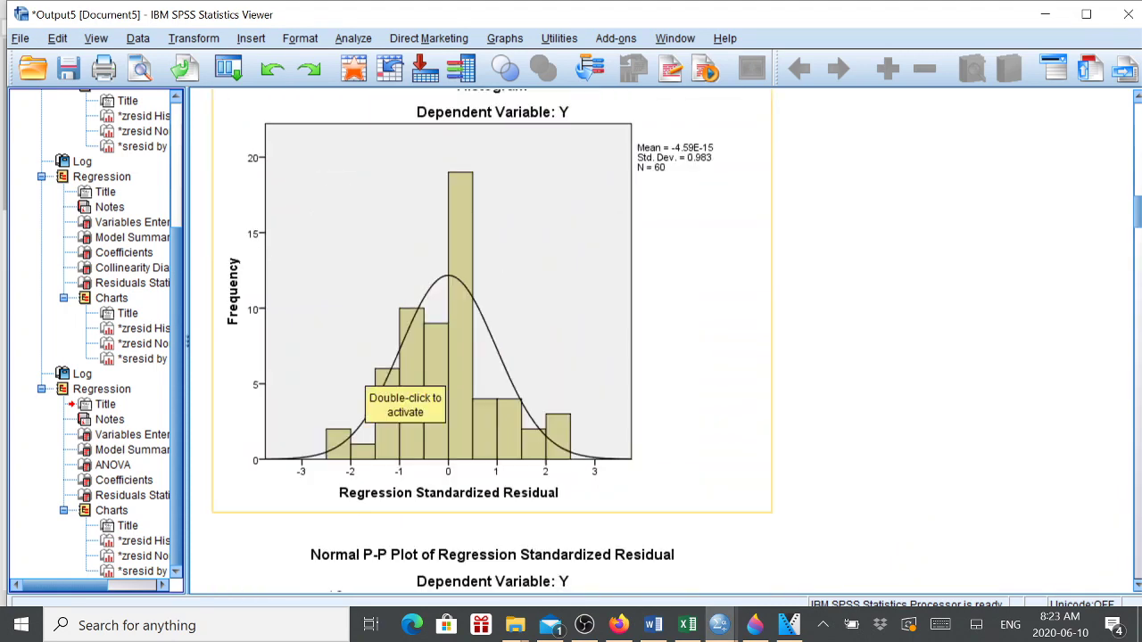
pyautogui.click(397, 384)
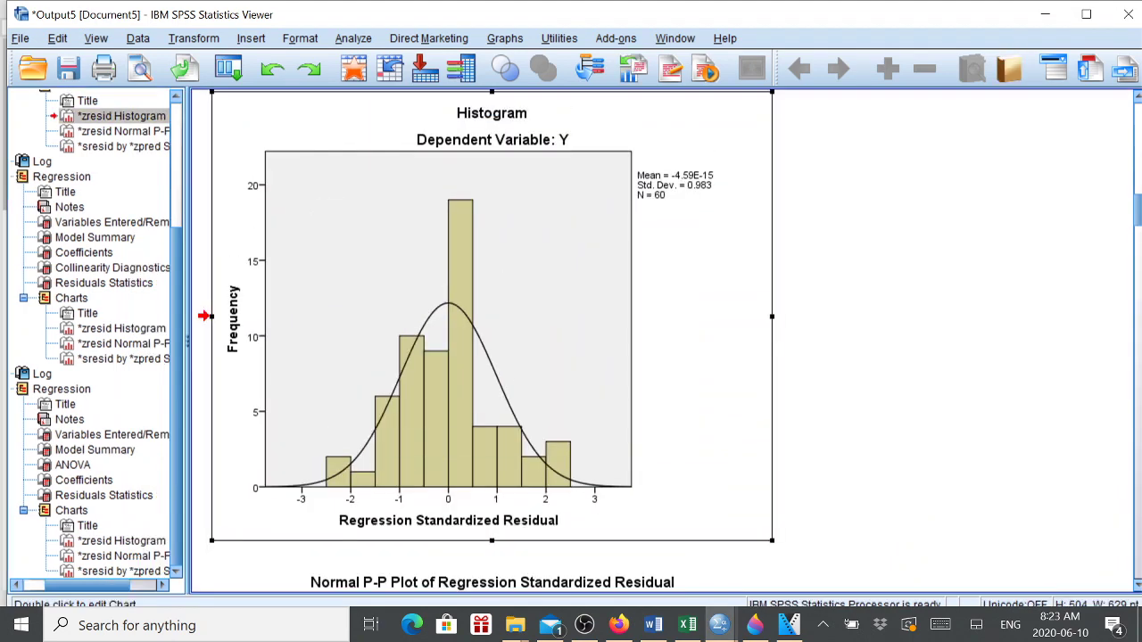
pyautogui.rightClick(434, 275)
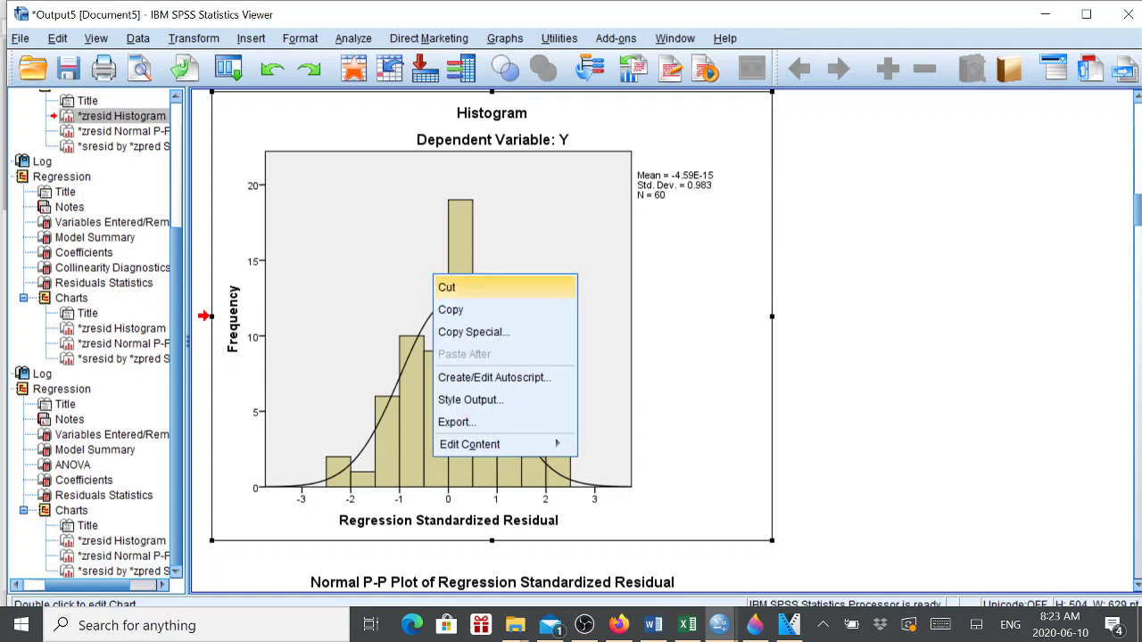
pyautogui.press('Return')
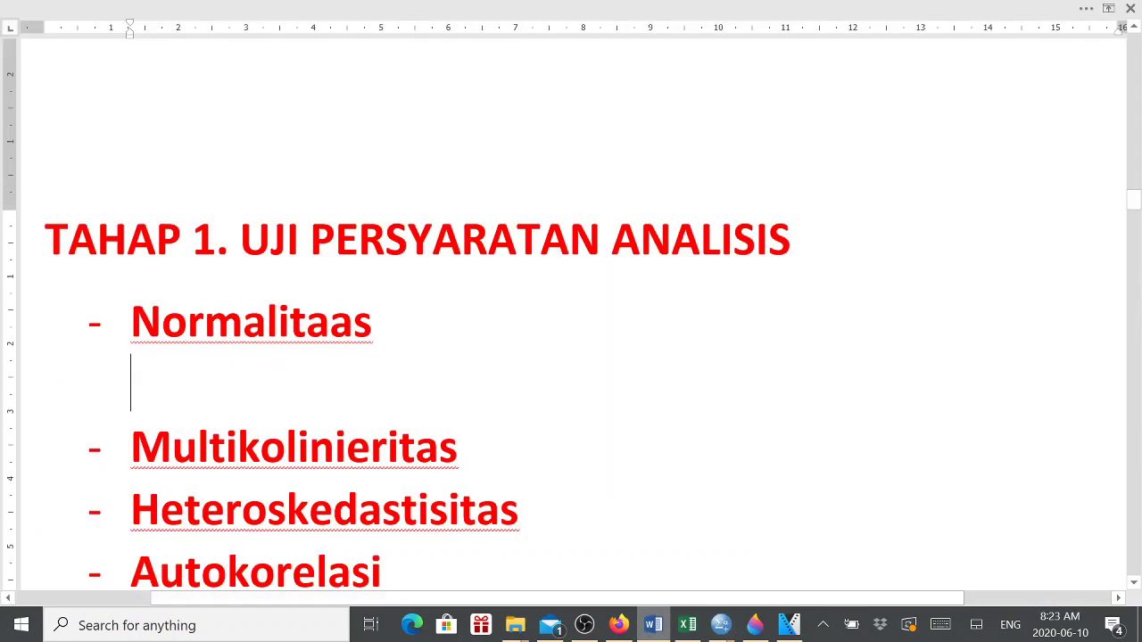
# Step: Paste the histogram as a picture below Normalitas in Word and shrink it
pyautogui.rightClick(255, 393)
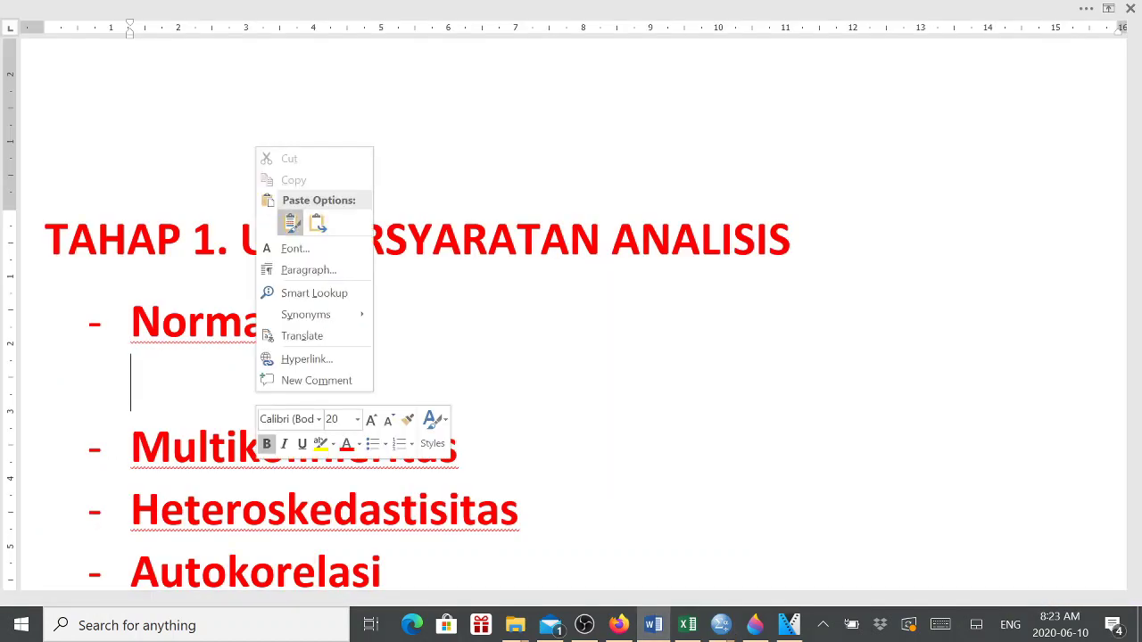
pyautogui.click(320, 224)
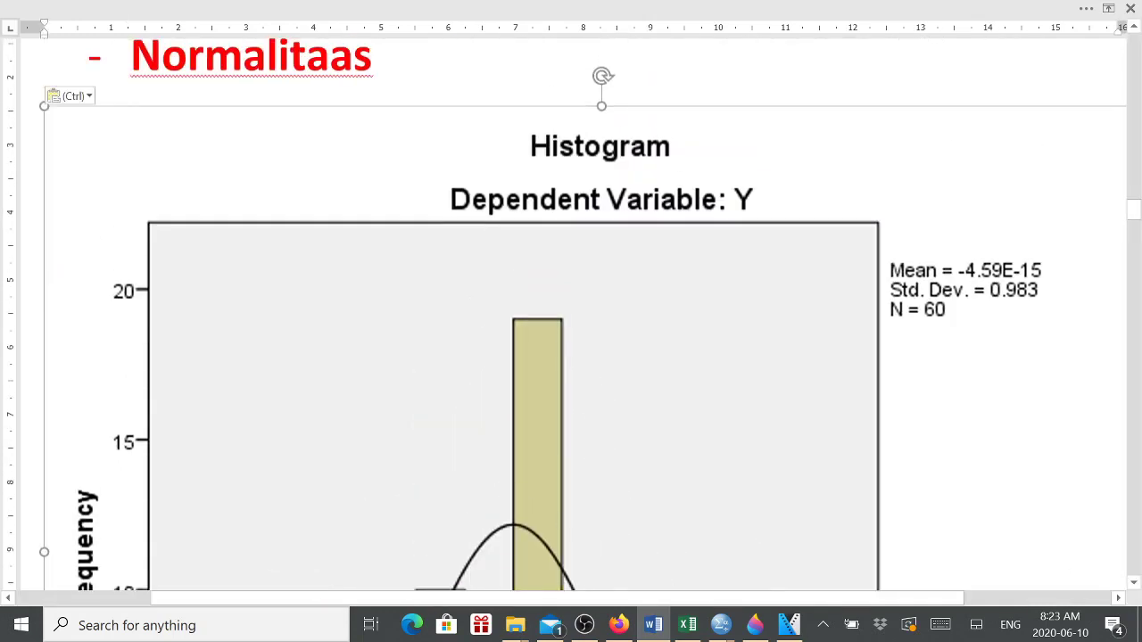
pyautogui.moveTo(45, 107); pyautogui.dragTo(348, 349)
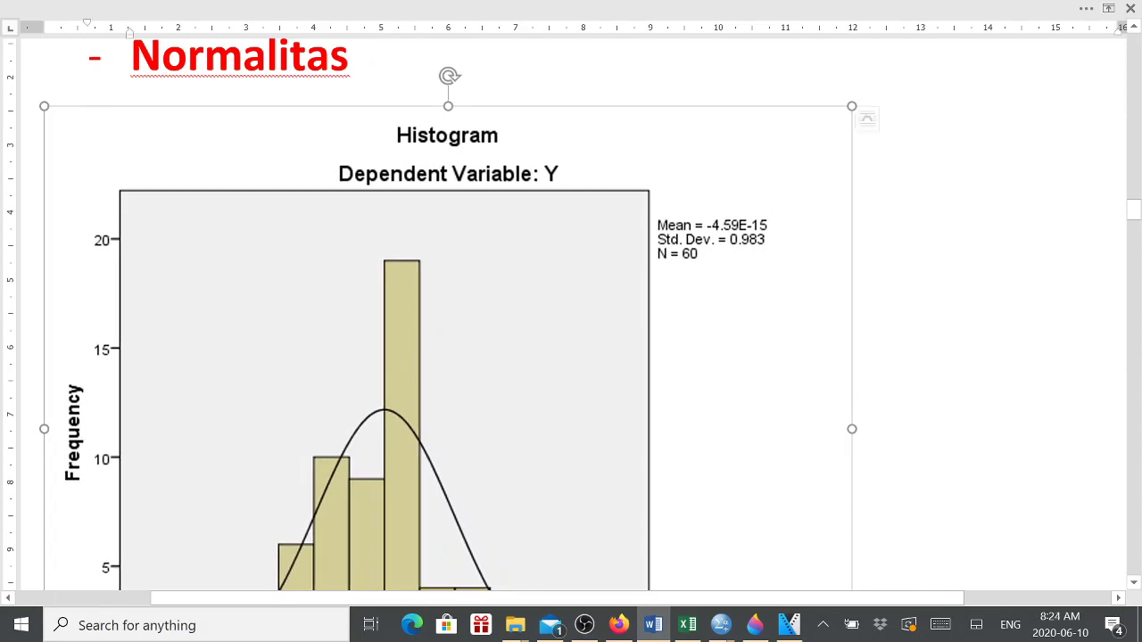
pyautogui.scroll(-10, 571, 356)
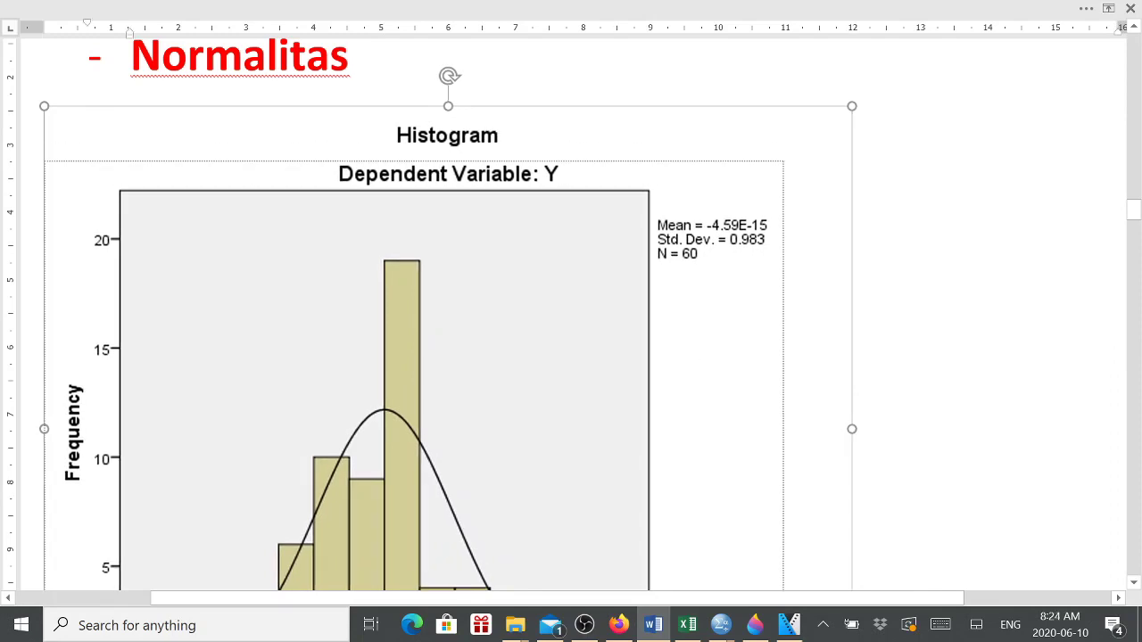
# Step: Delete the surplus blank lines between the P-P plot and Multikolinieritas, and insert an empty undashed line below Multikolinieritas
pyautogui.scroll(3, 571, 312)
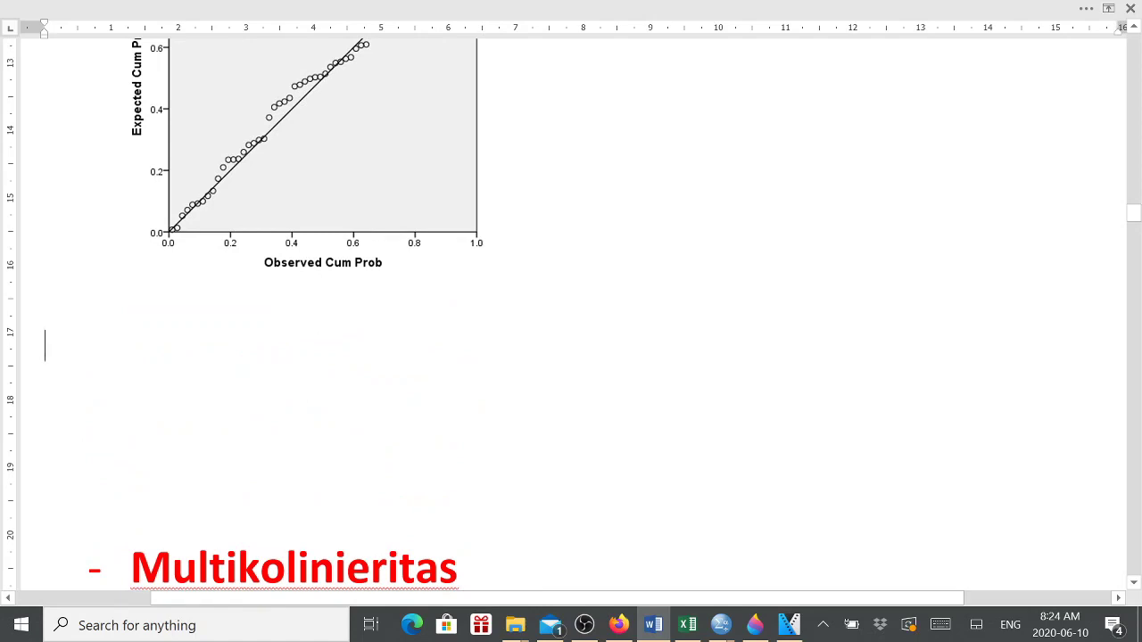
pyautogui.press('Delete')
pyautogui.press('Delete')
pyautogui.press('Delete')
pyautogui.press('Delete')
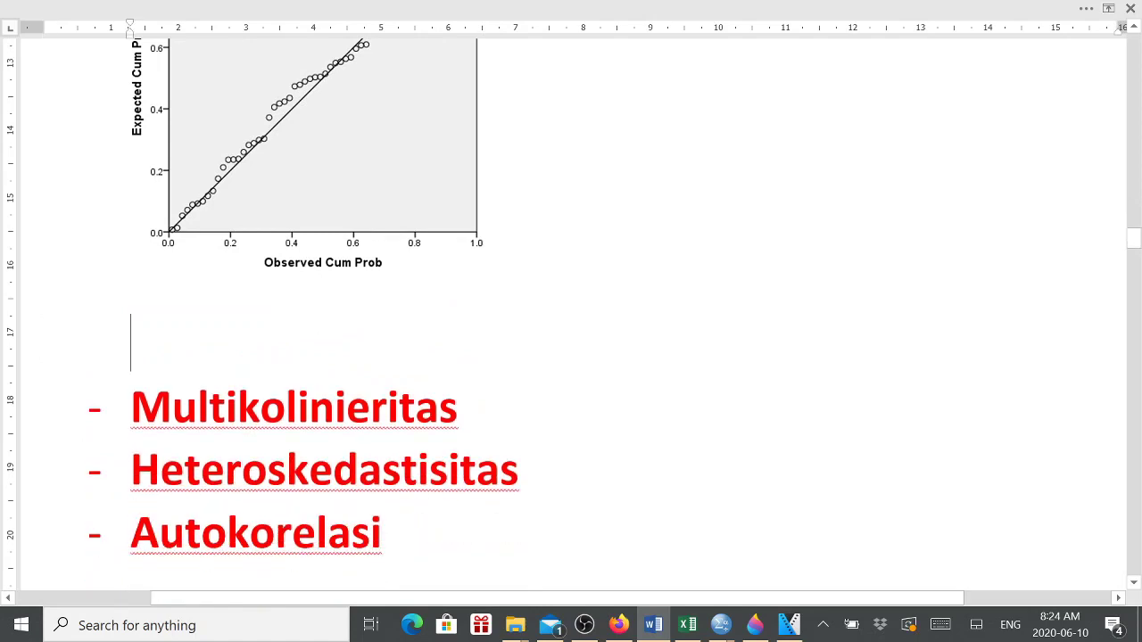
pyautogui.press('Delete')
pyautogui.press('End')
pyautogui.press('Return')
pyautogui.press('BackSpace')
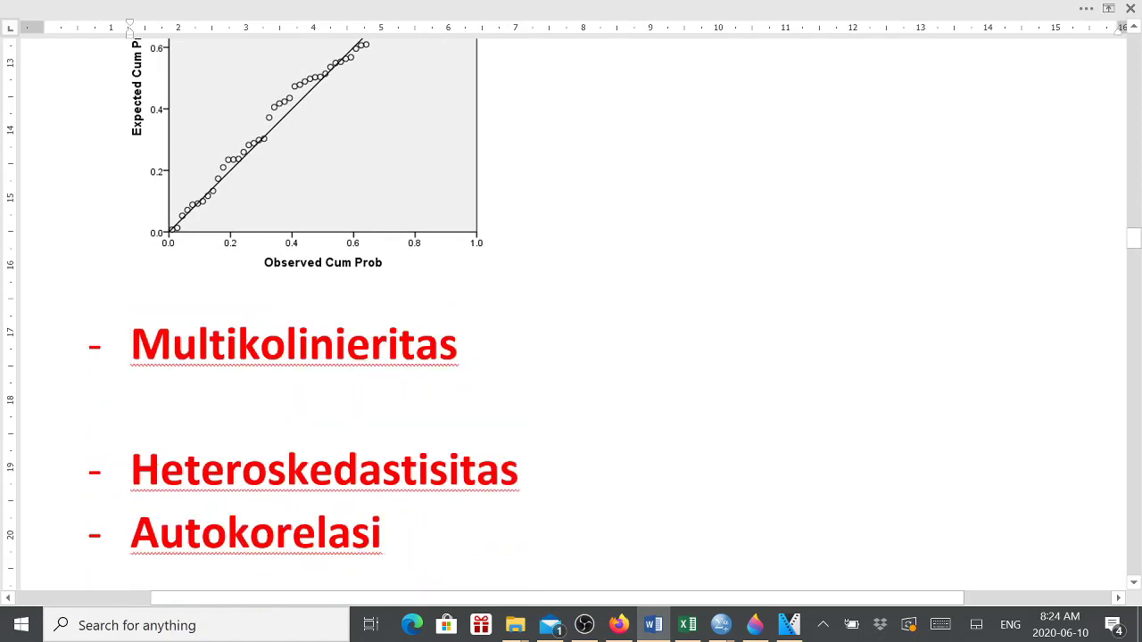
# Step: Switch to the SPSS output and copy the second regression's Coefficients table with Copy Special as Plain Text, Rich Text, Image and Excel Worksheet
pyautogui.moveTo(619, 625)
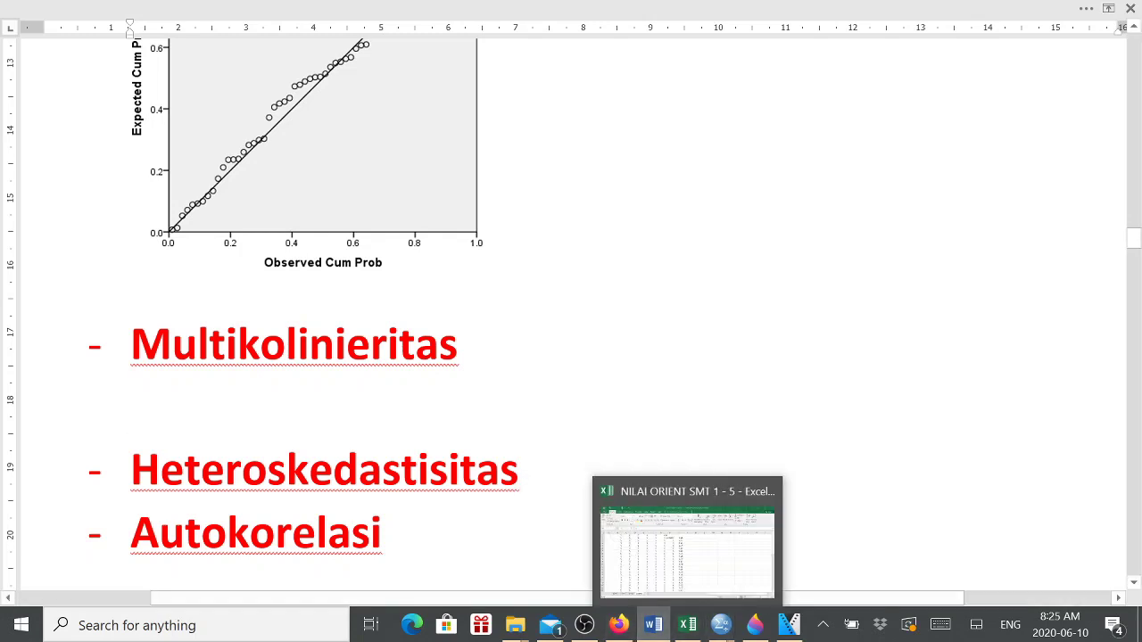
pyautogui.click(721, 624)
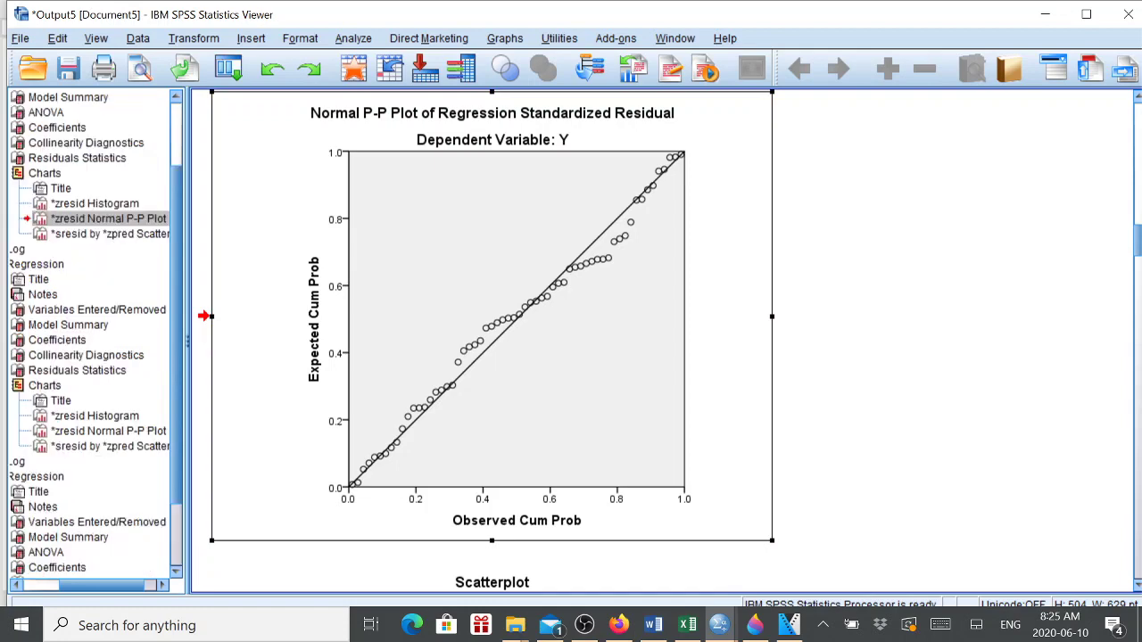
pyautogui.scroll(2, 90, 330)
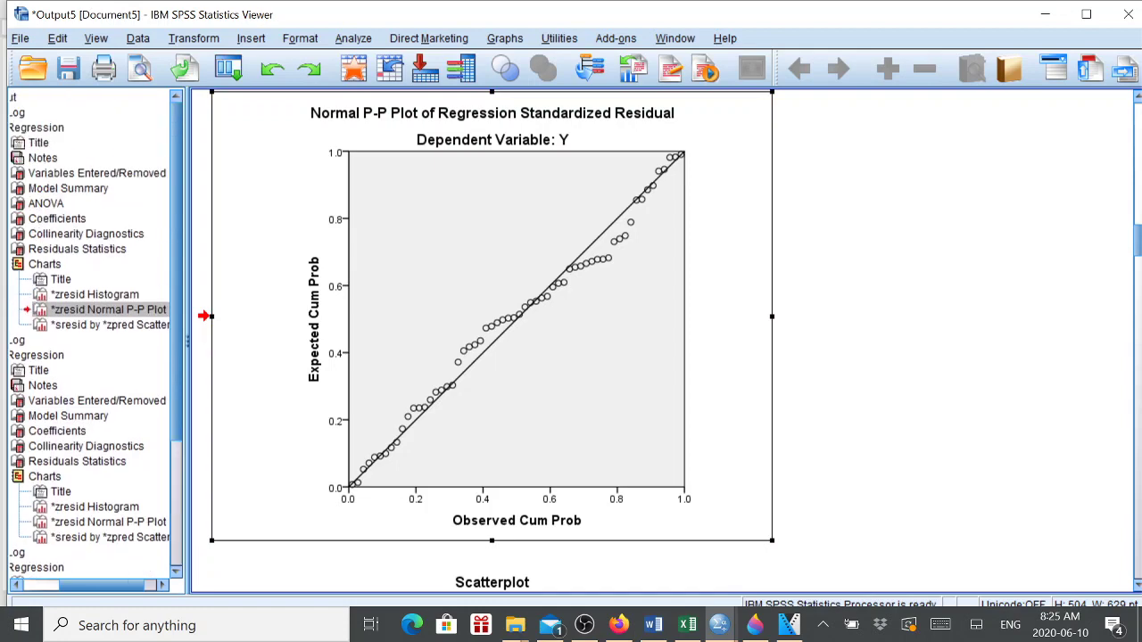
pyautogui.click(57, 219)
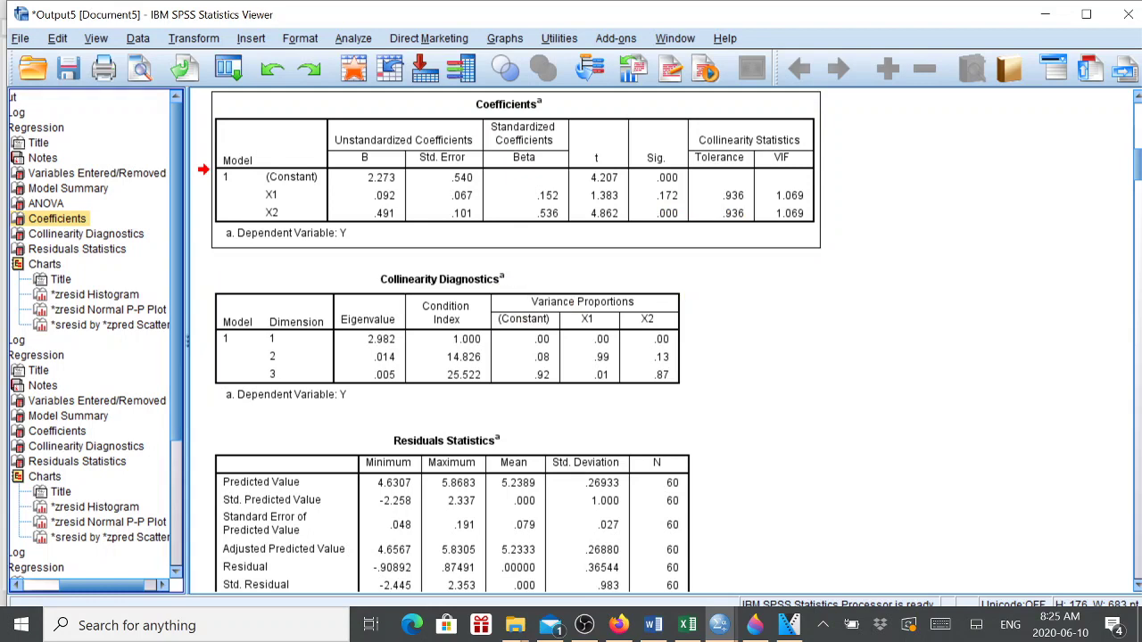
pyautogui.click(86, 446)
pyautogui.click(57, 432)
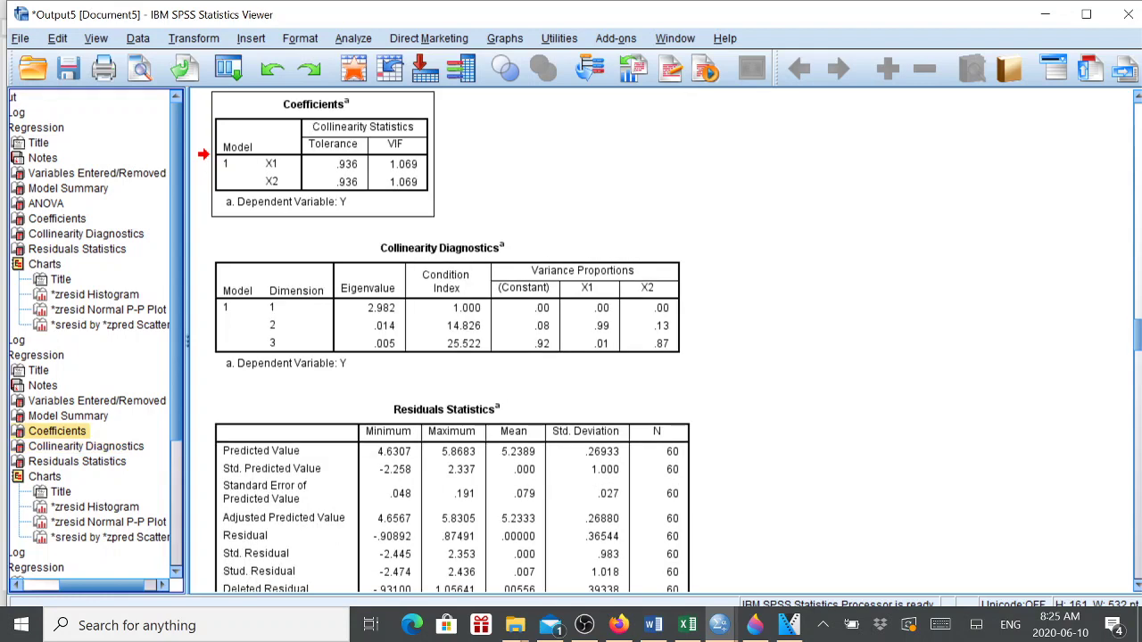
pyautogui.scroll(5, 446, 339)
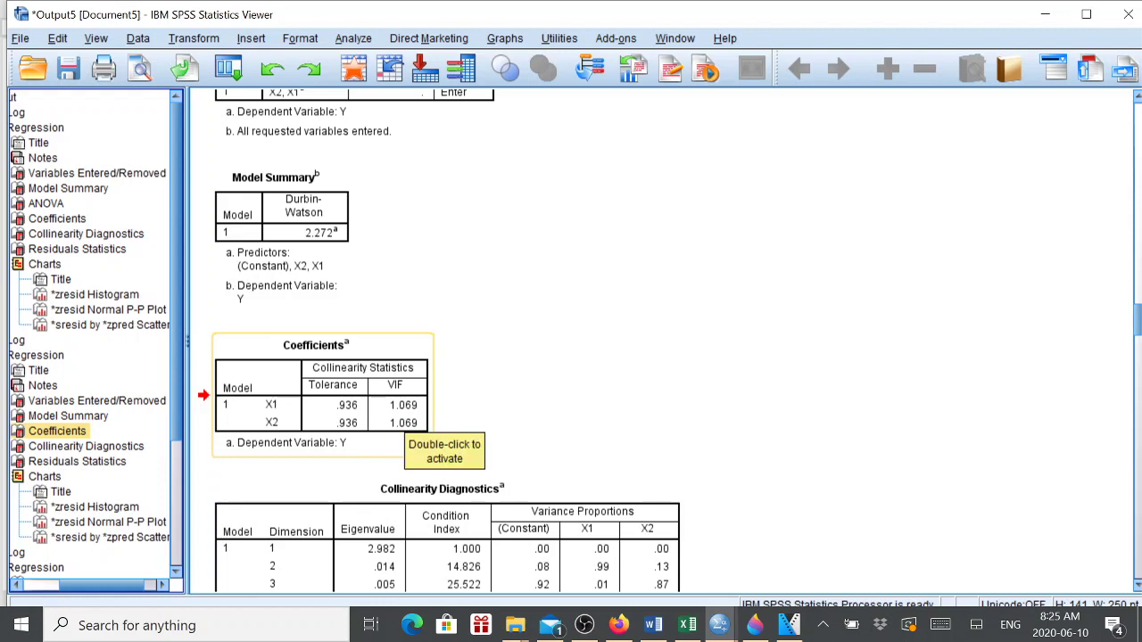
pyautogui.rightClick(384, 408)
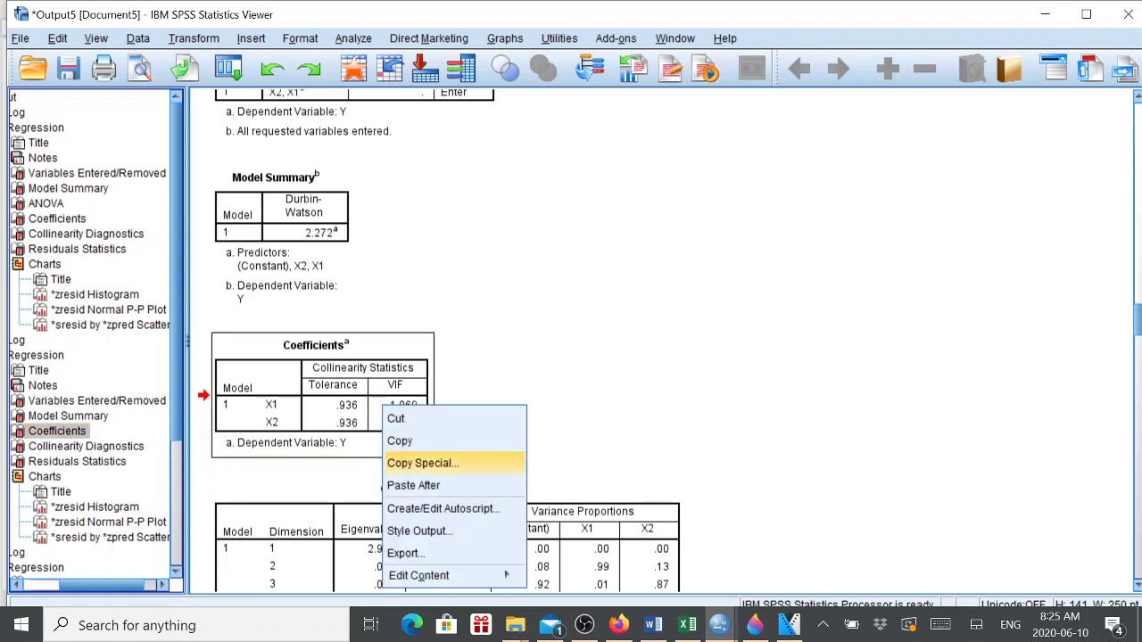
pyautogui.click(423, 463)
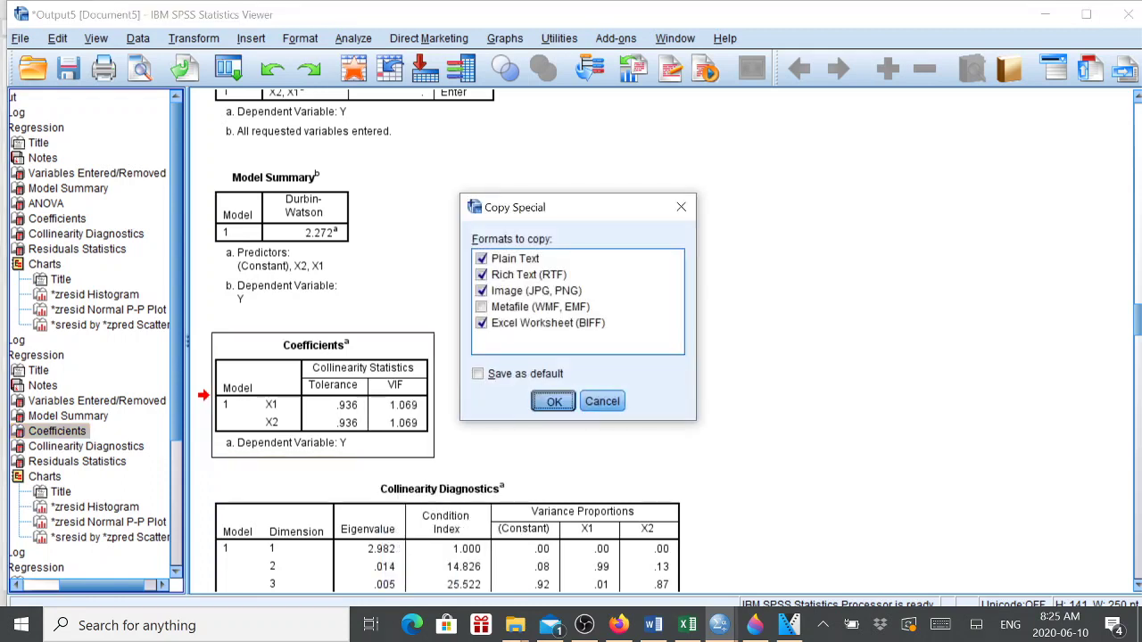
pyautogui.click(551, 401)
# Step: Return to the Word document and paste the Coefficients table on the empty line below Multikolinieritas
pyautogui.hotkey('alt', 'Tab')
pyautogui.rightClick(345, 416)
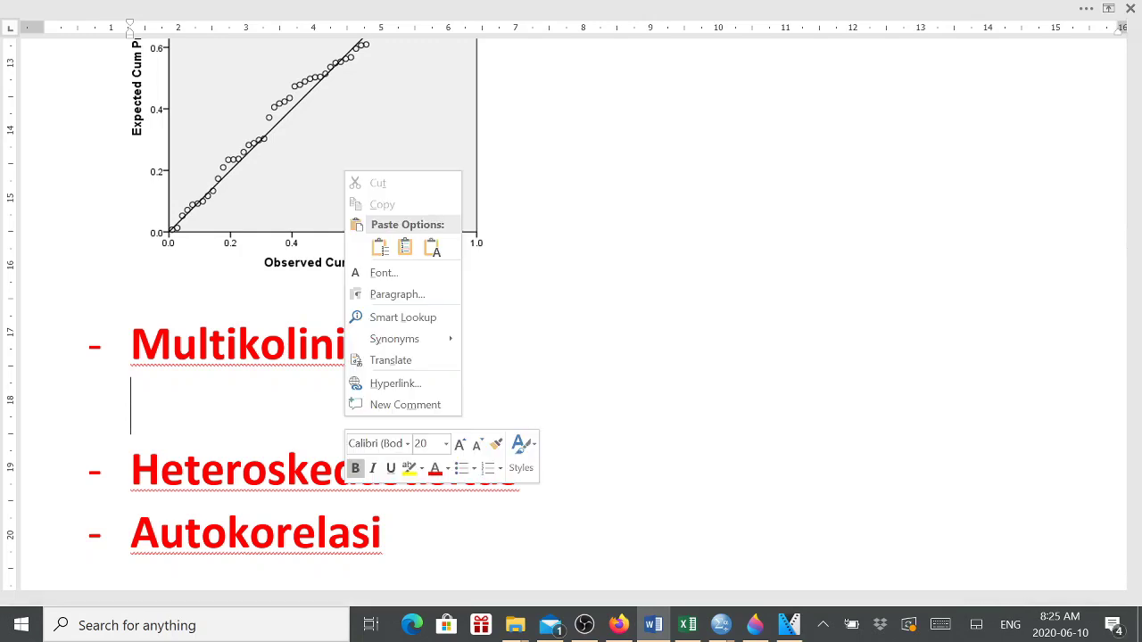
pyautogui.click(380, 247)
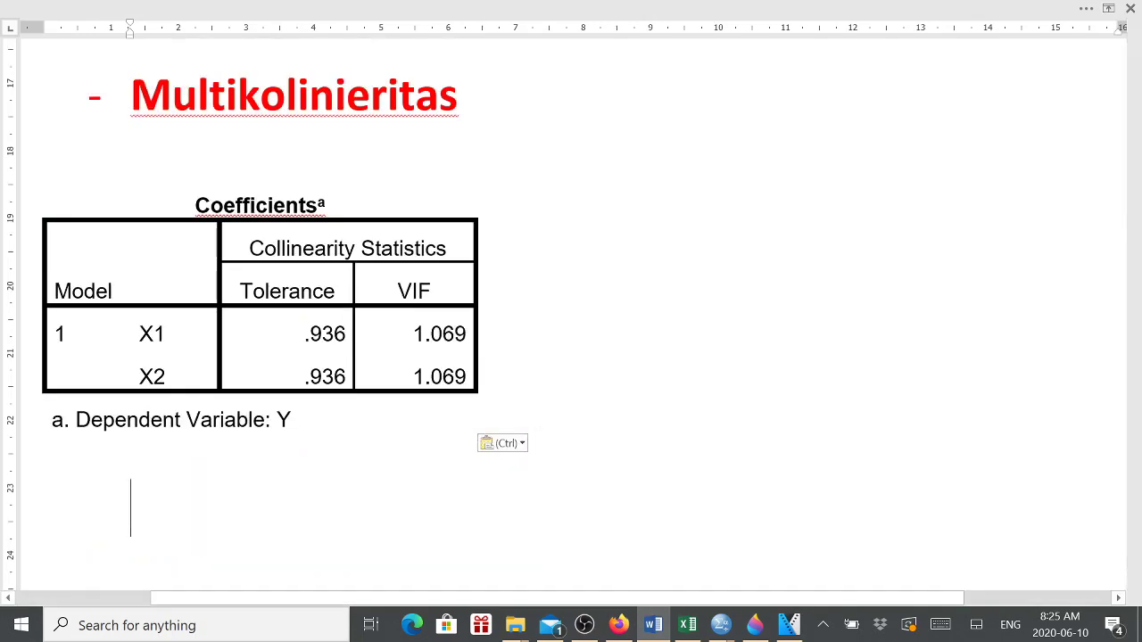